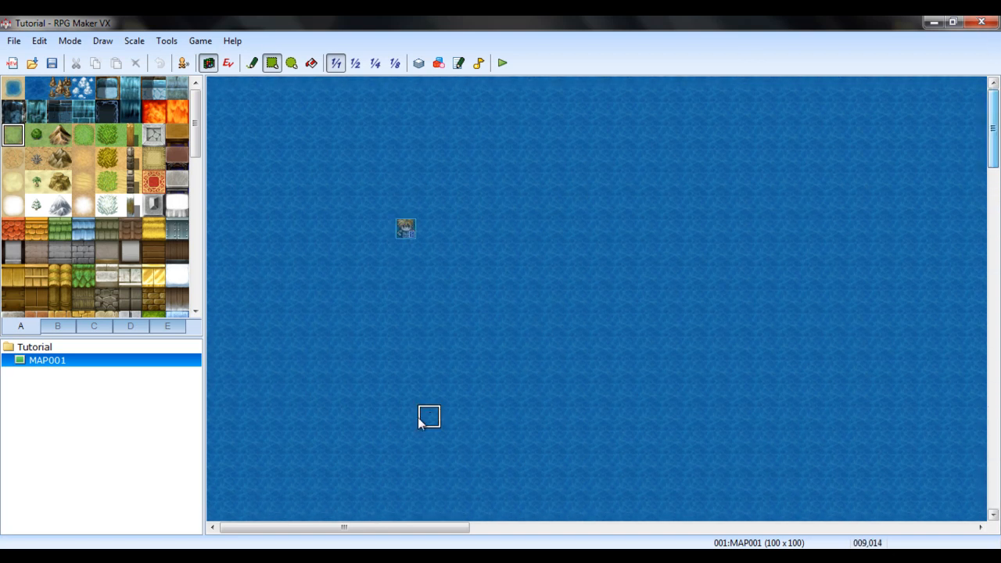
# Open the Resource Manager and look through the Animations, Battlers, Characters, Parallaxes, Pictures and System graphics categories.
pyautogui.moveTo(424, 528); pyautogui.dragTo(318, 529)
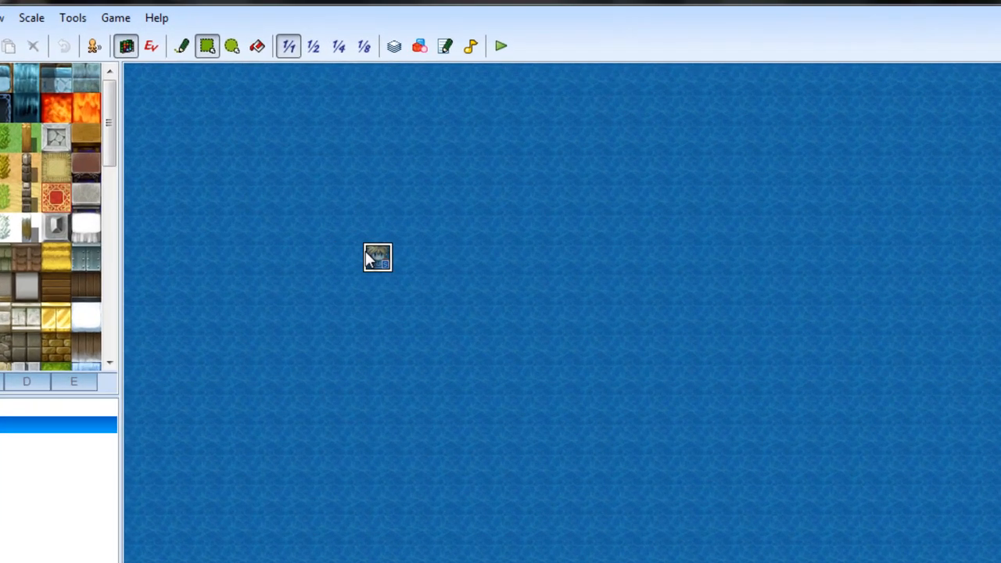
pyautogui.click(409, 39)
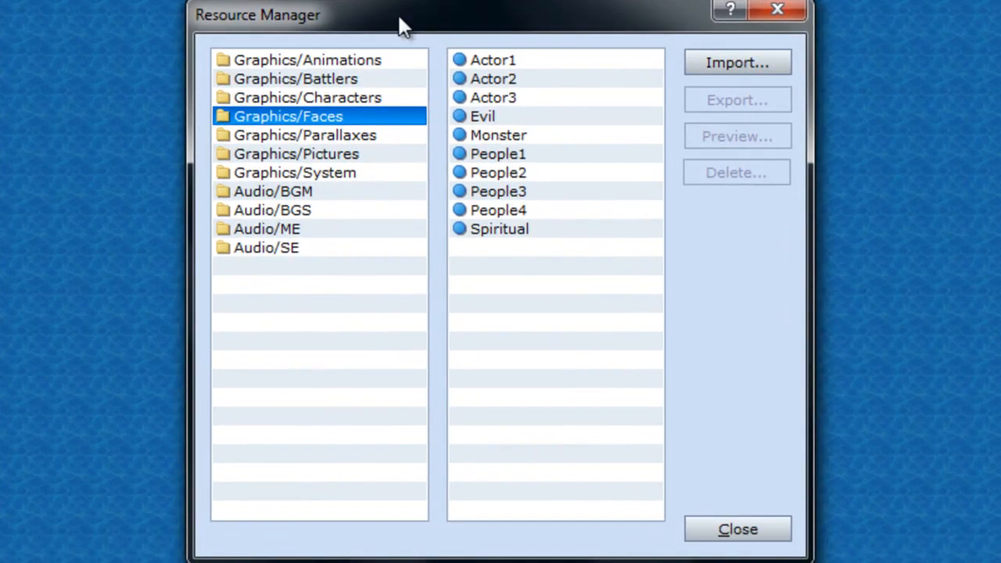
pyautogui.click(342, 57)
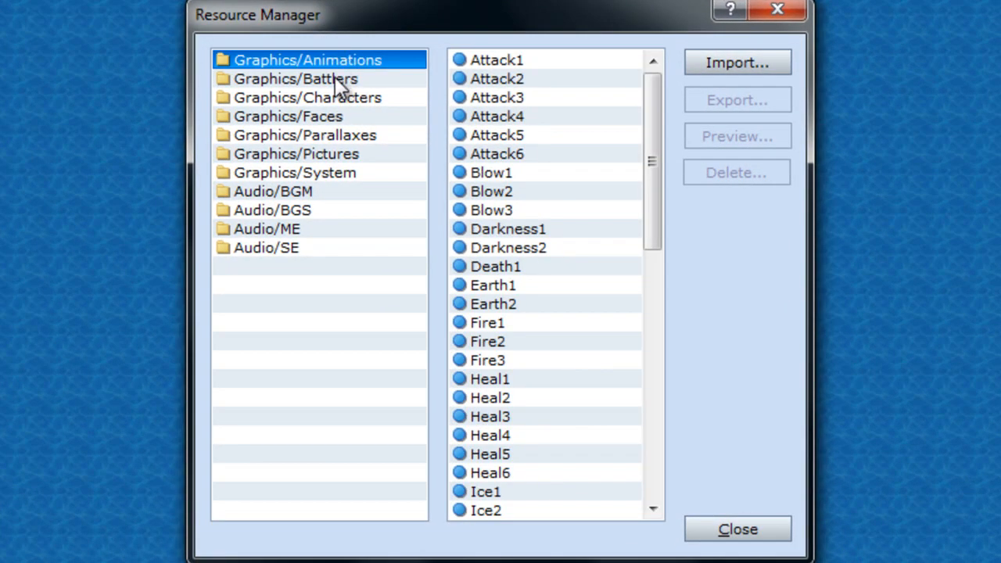
pyautogui.click(337, 76)
pyautogui.click(333, 100)
pyautogui.click(323, 136)
pyautogui.click(319, 154)
pyautogui.click(314, 173)
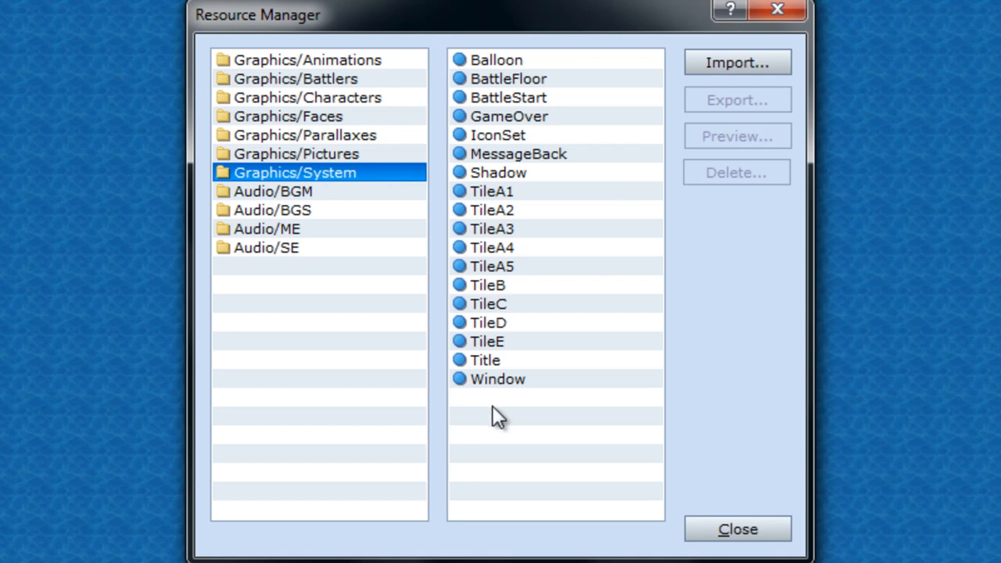
pyautogui.click(491, 360)
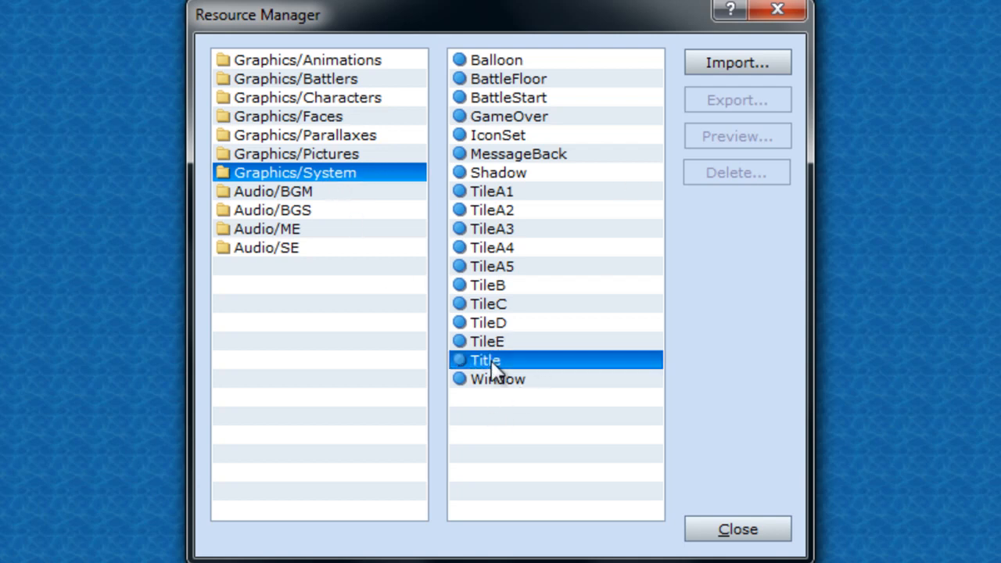
# Start an import into Graphics/Characters and open the Sprites folder on the desktop.
pyautogui.click(341, 98)
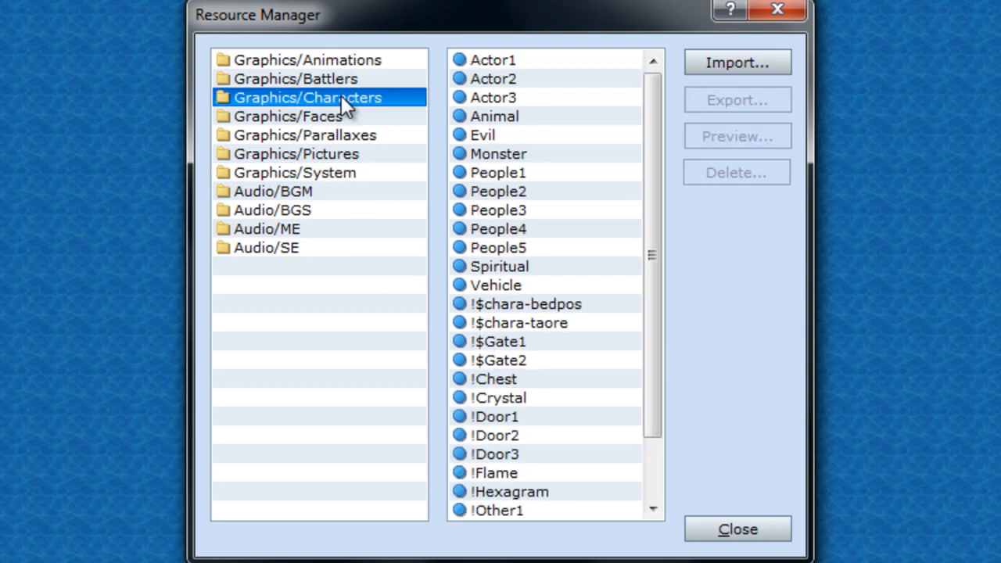
pyautogui.click(714, 67)
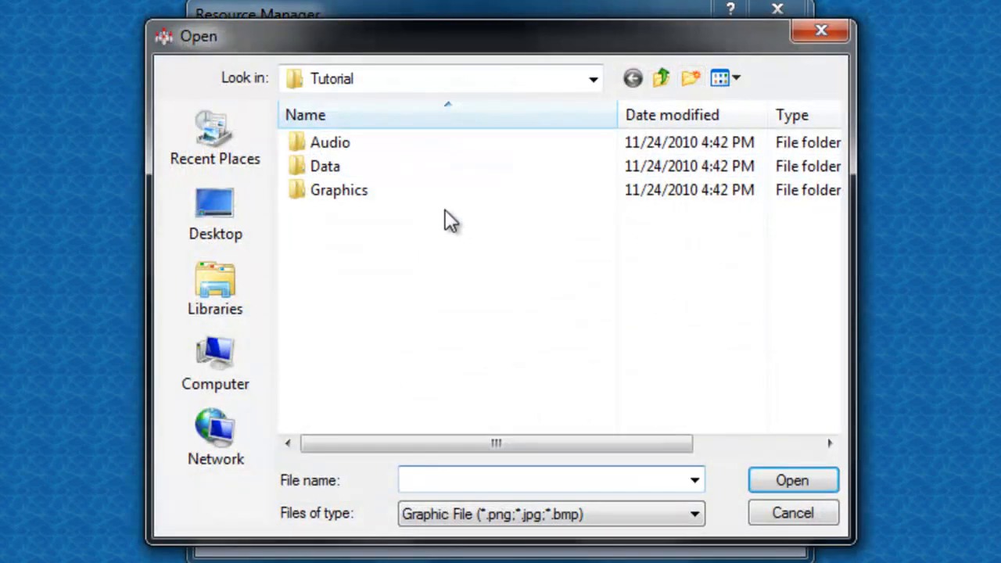
pyautogui.click(235, 207)
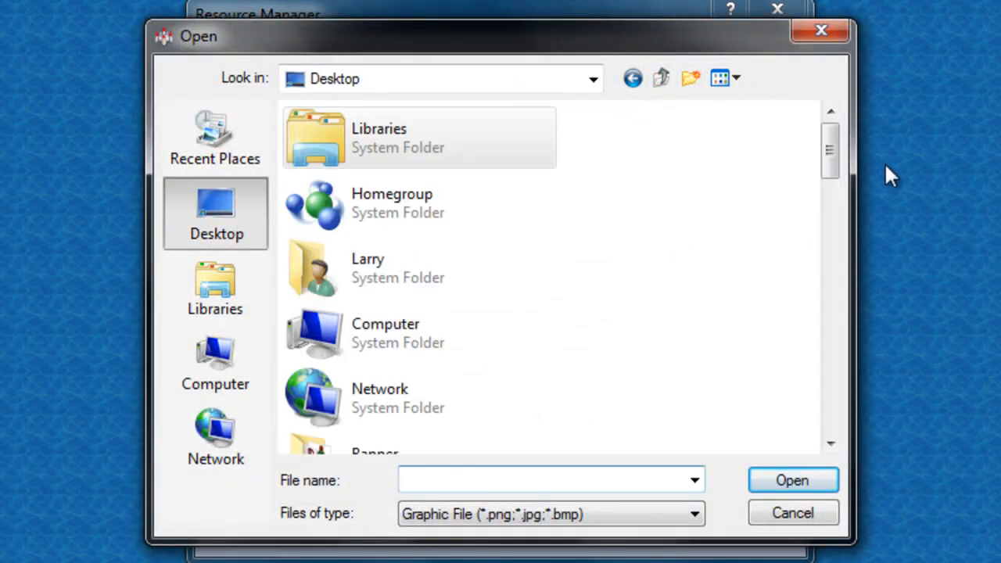
pyautogui.moveTo(834, 149); pyautogui.dragTo(835, 268)
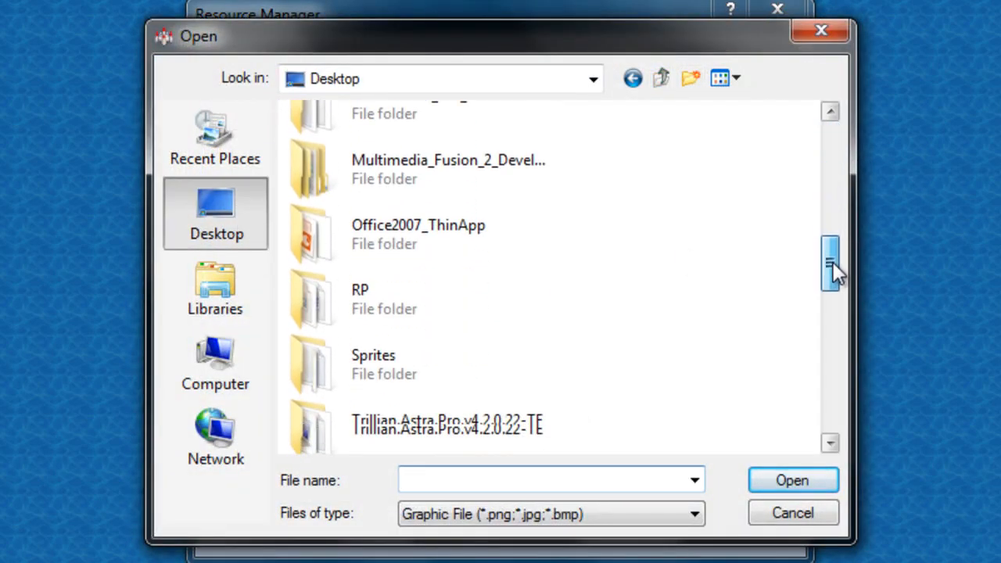
pyautogui.doubleClick(306, 354)
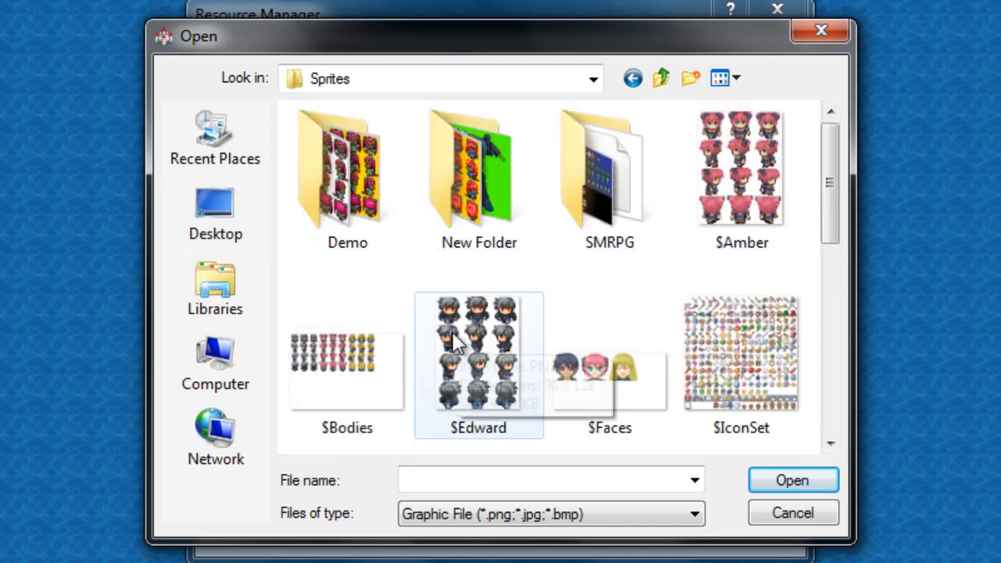
# Import the $Edward sprite sheet, keeping the $ prefix in its name and making its black background the transparent color.
pyautogui.click(458, 344)
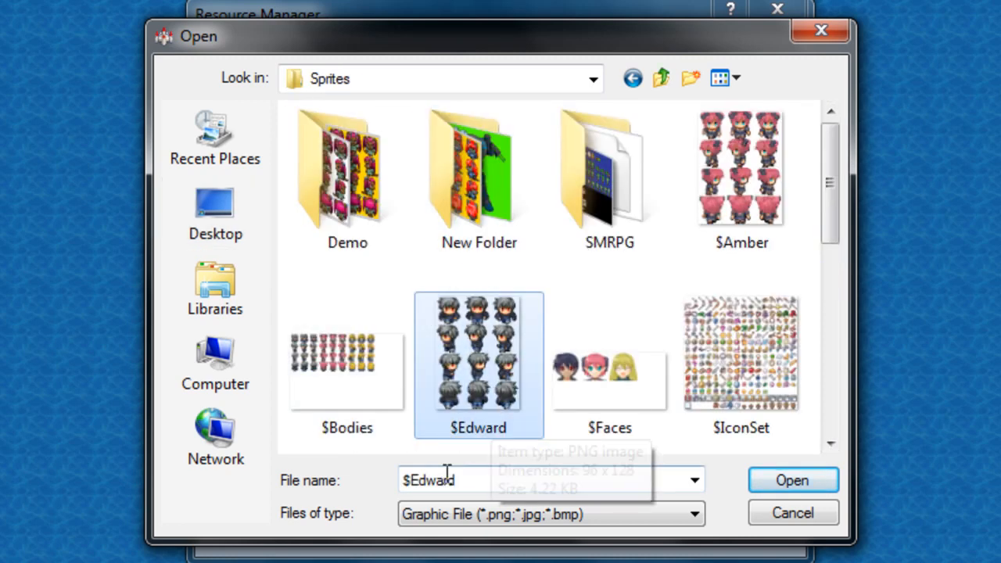
pyautogui.moveTo(412, 475); pyautogui.dragTo(563, 476)
pyautogui.click(536, 482)
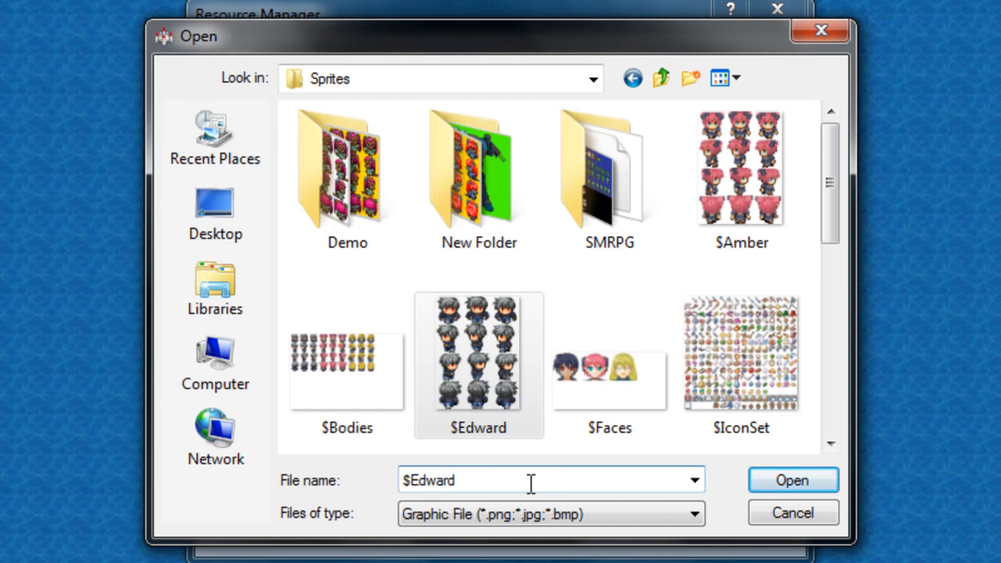
pyautogui.moveTo(414, 479); pyautogui.dragTo(403, 479)
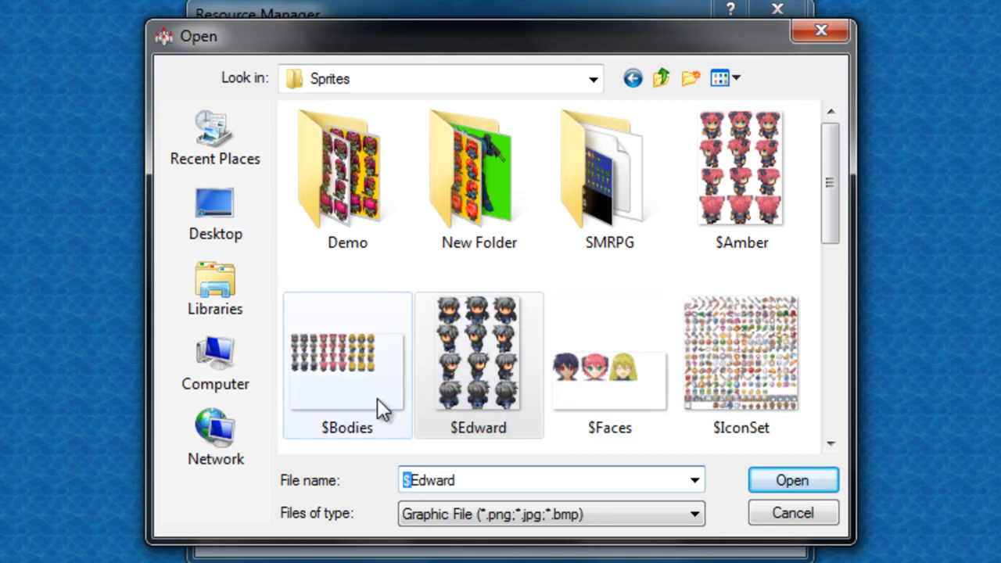
pyautogui.click(793, 485)
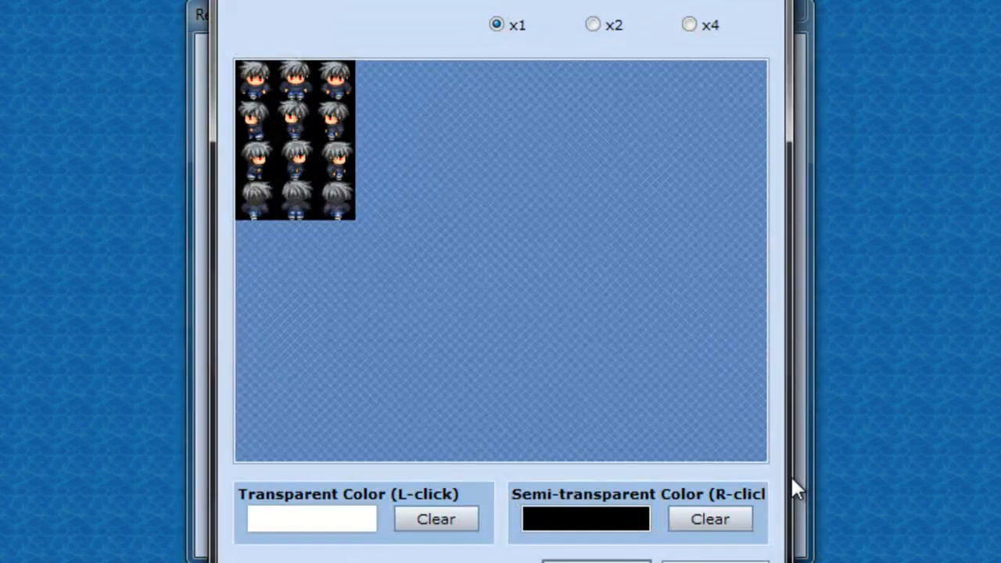
pyautogui.click(312, 139)
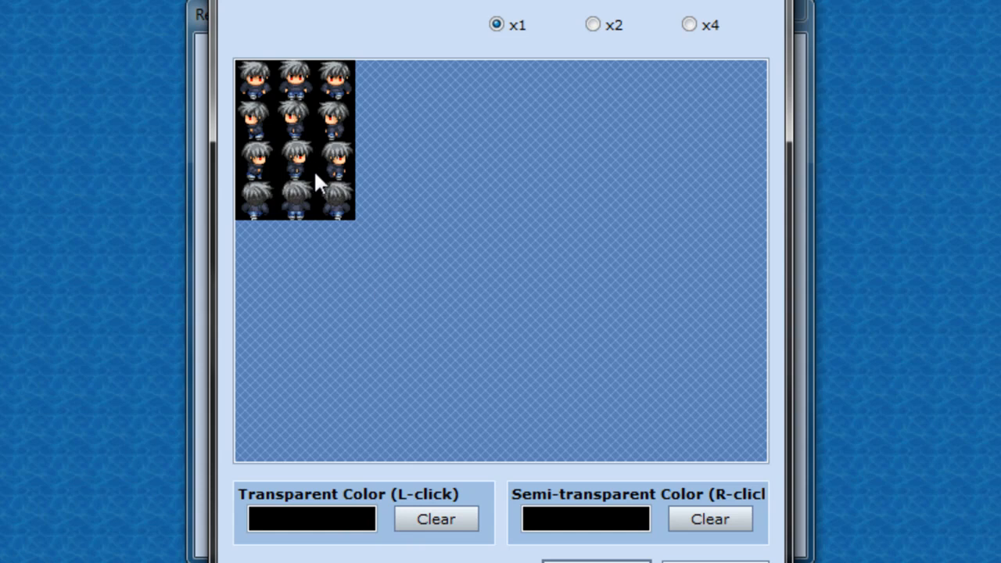
pyautogui.click(608, 560)
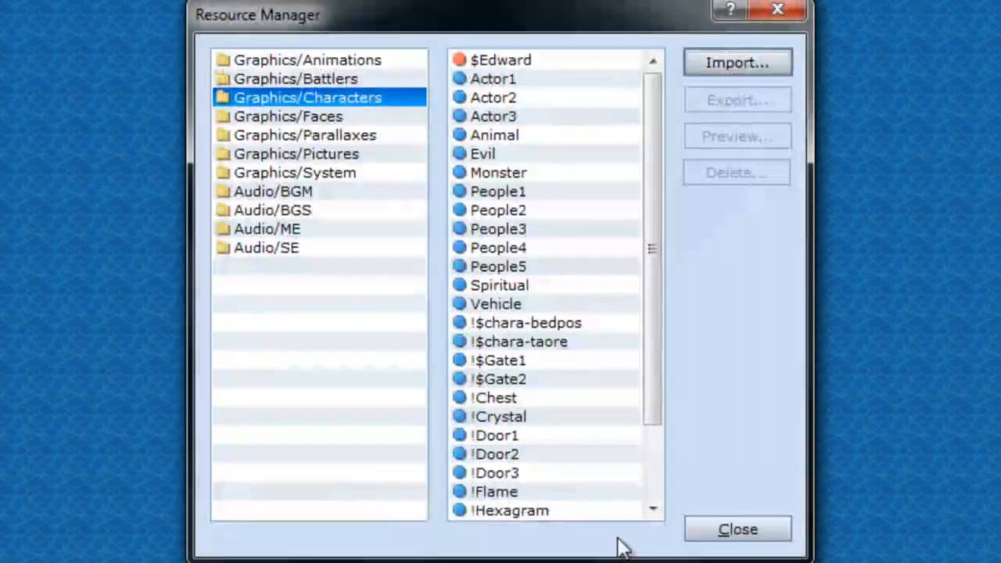
# Preview the imported $Edward character sheet and close the preview.
pyautogui.click(525, 59)
pyautogui.click(693, 136)
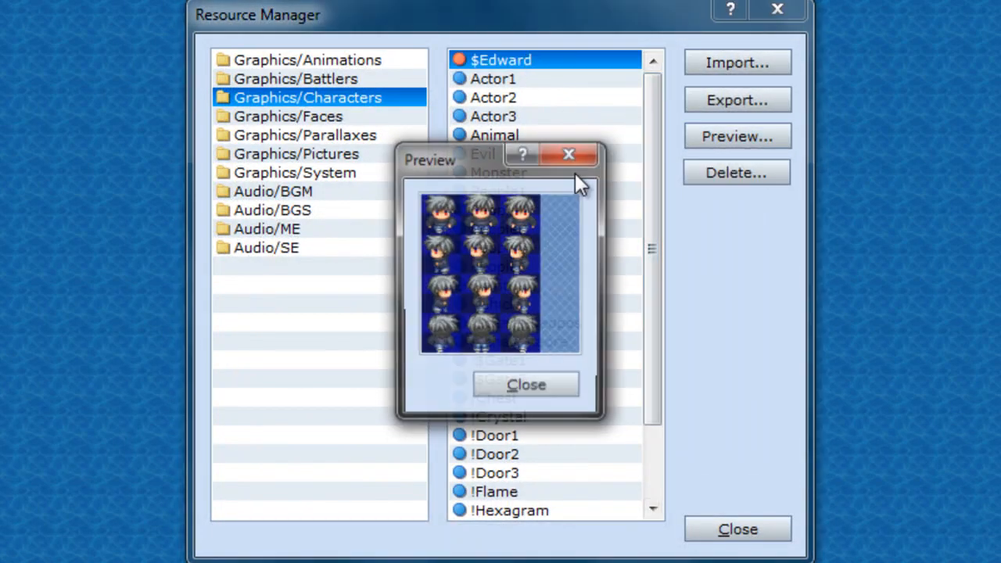
pyautogui.click(537, 389)
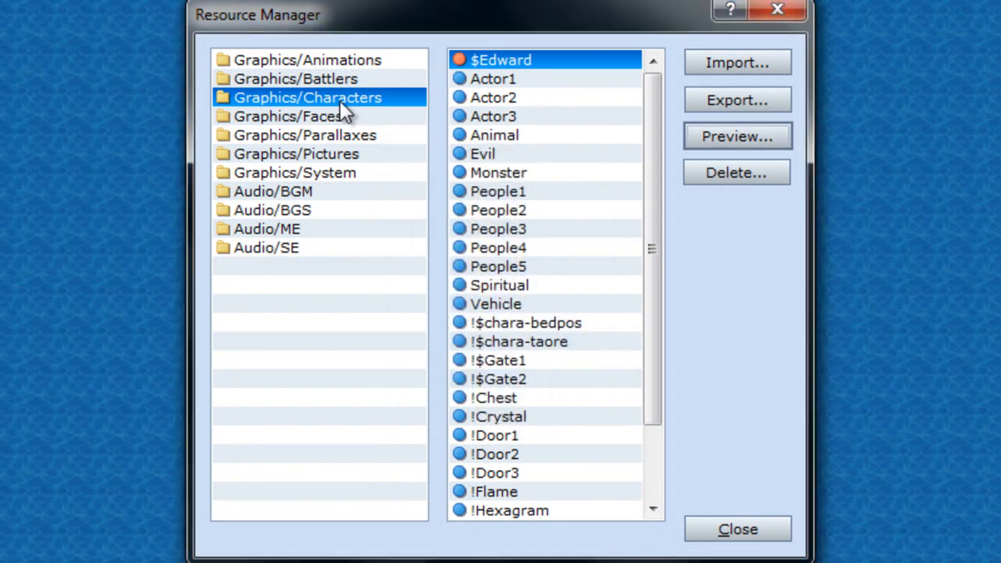
# Import the $Faces image into Graphics/Faces with its white background as the transparent color.
pyautogui.click(348, 116)
pyautogui.click(693, 76)
pyautogui.click(597, 358)
pyautogui.click(783, 482)
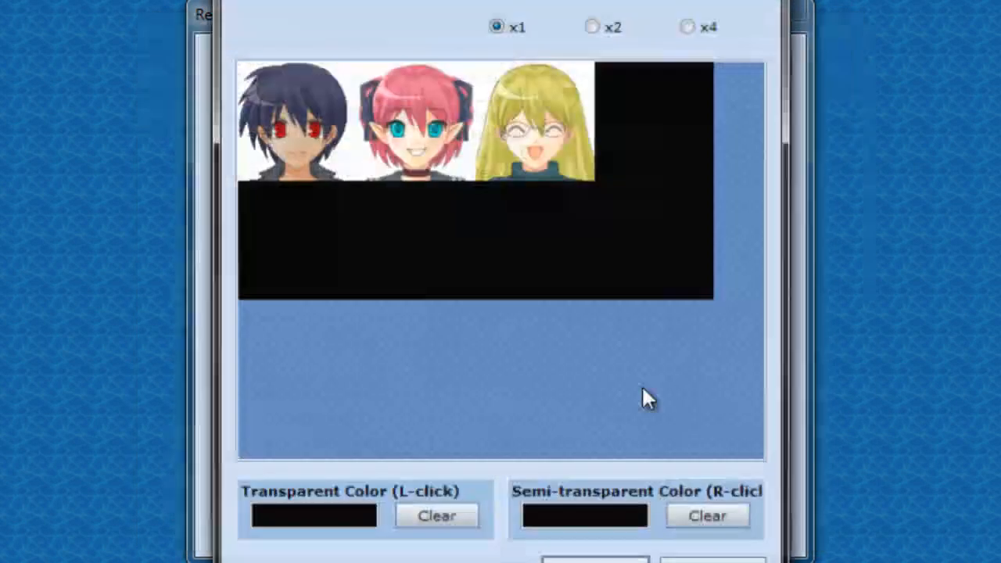
pyautogui.click(363, 151)
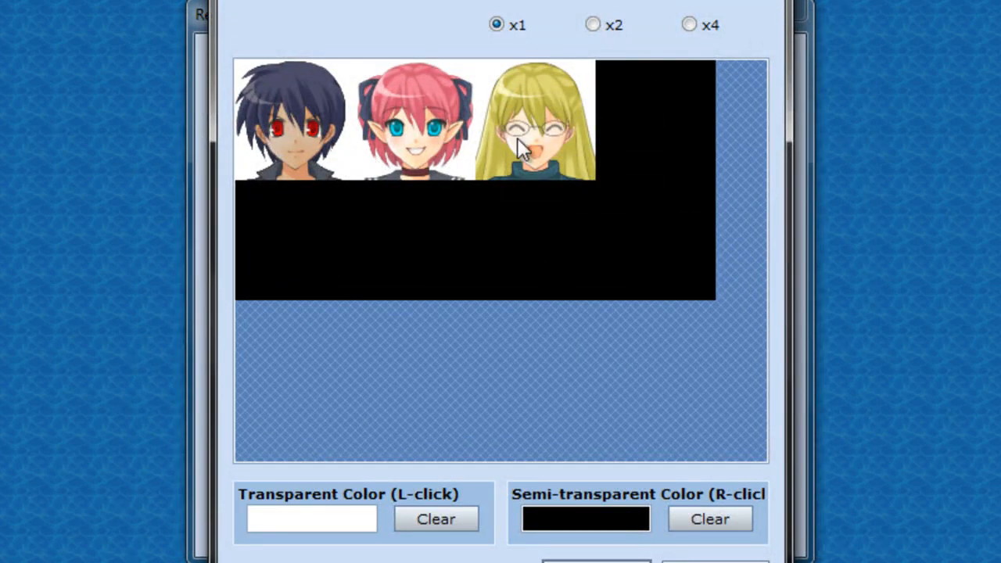
pyautogui.click(578, 560)
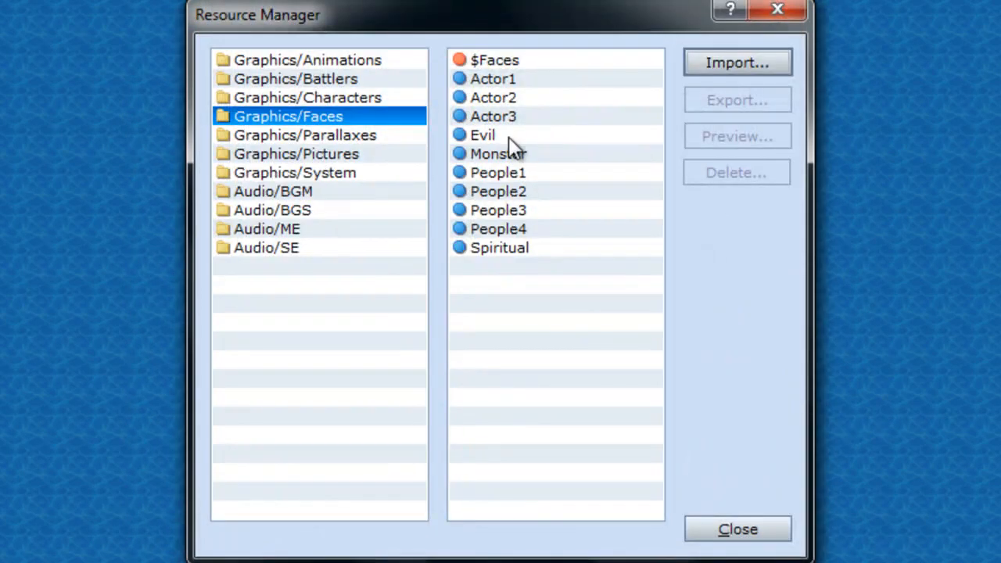
# Reopen the Resource Manager, preview the imported $Faces image and close the manager.
pyautogui.click(770, 529)
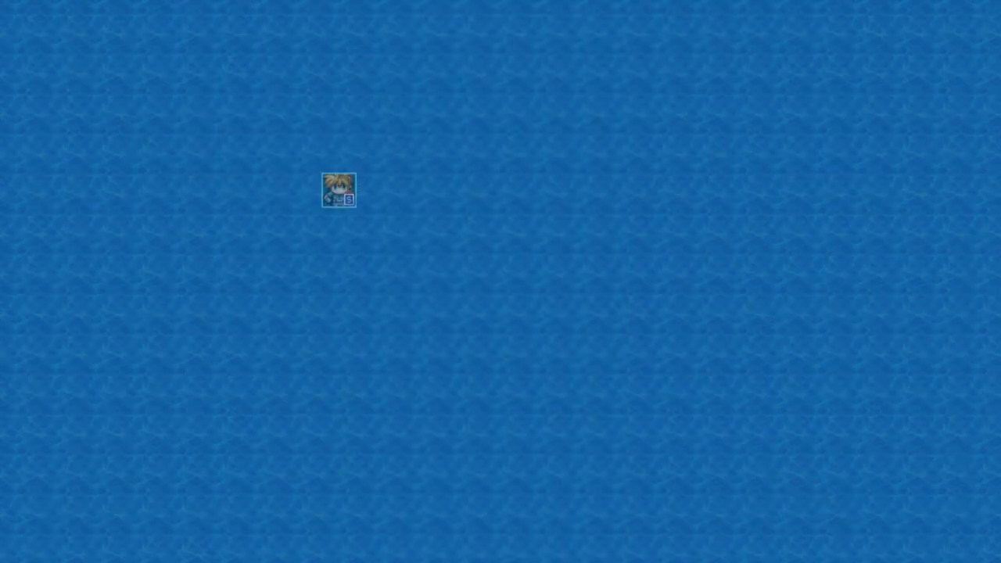
pyautogui.press('F10')
pyautogui.click(492, 59)
pyautogui.click(708, 138)
pyautogui.click(687, 426)
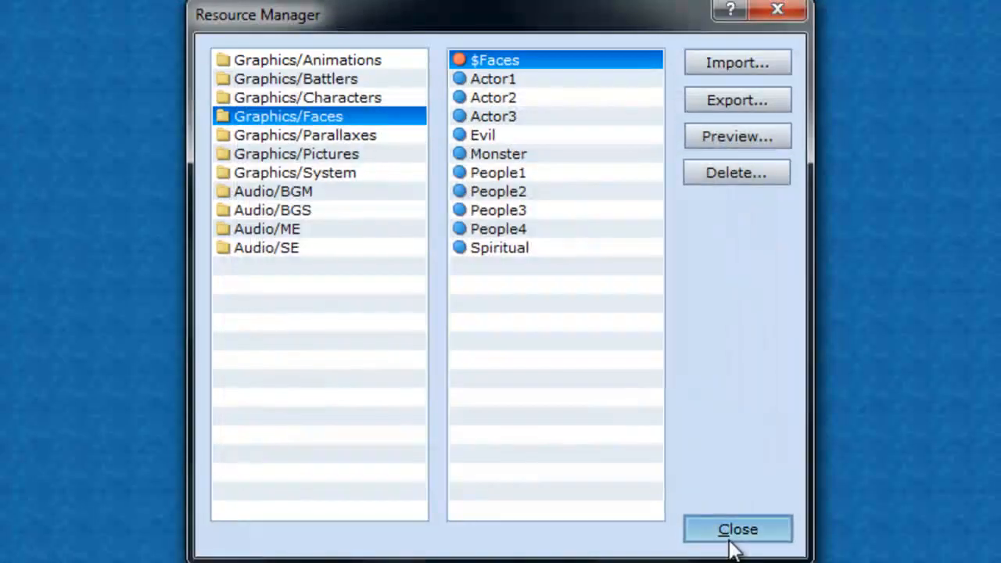
pyautogui.click(737, 530)
pyautogui.scroll(1, 249, 173)
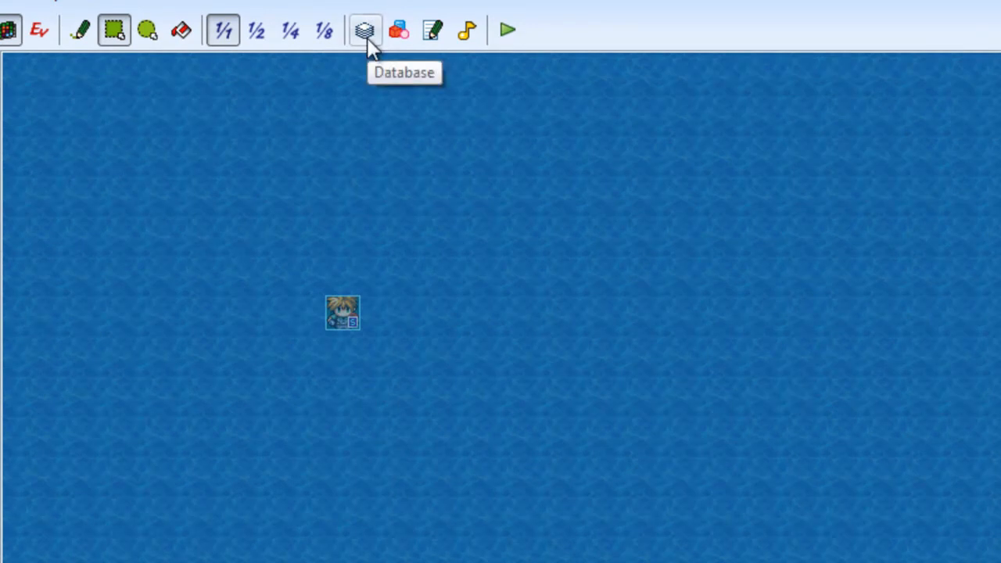
# Open the database's Actors page and set actor 001's character graphic to the $Edward sprite.
pyautogui.click(366, 32)
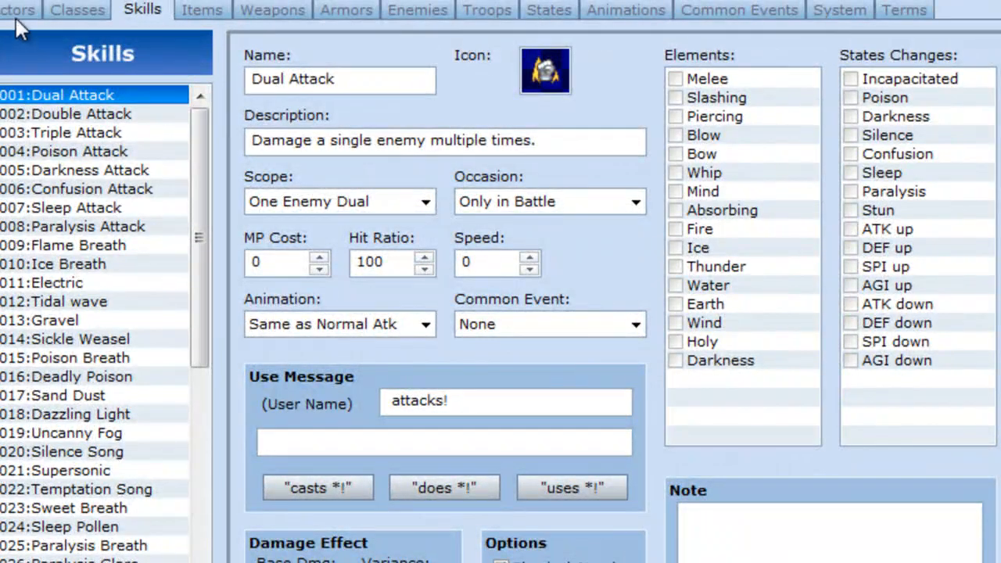
pyautogui.click(17, 11)
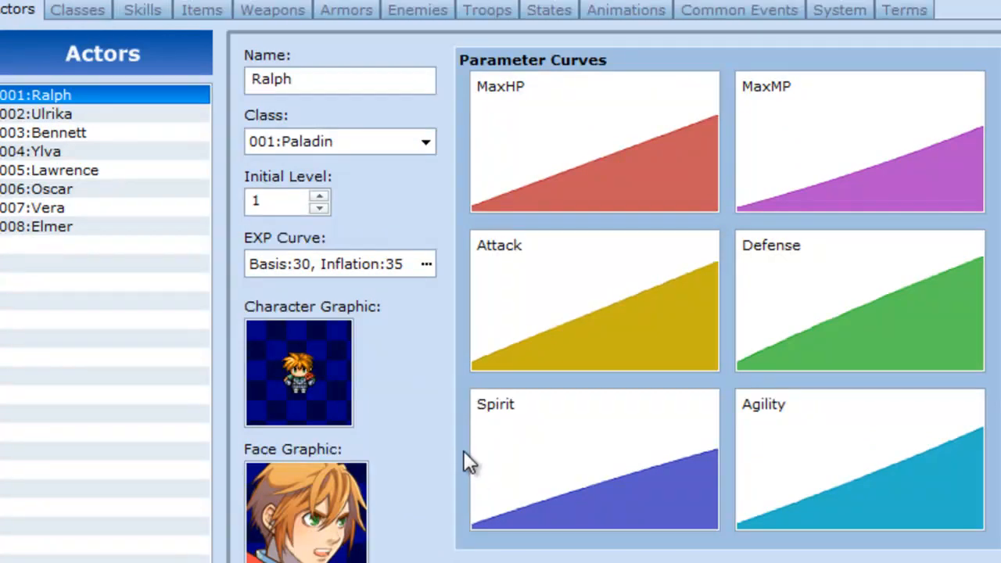
pyautogui.doubleClick(313, 407)
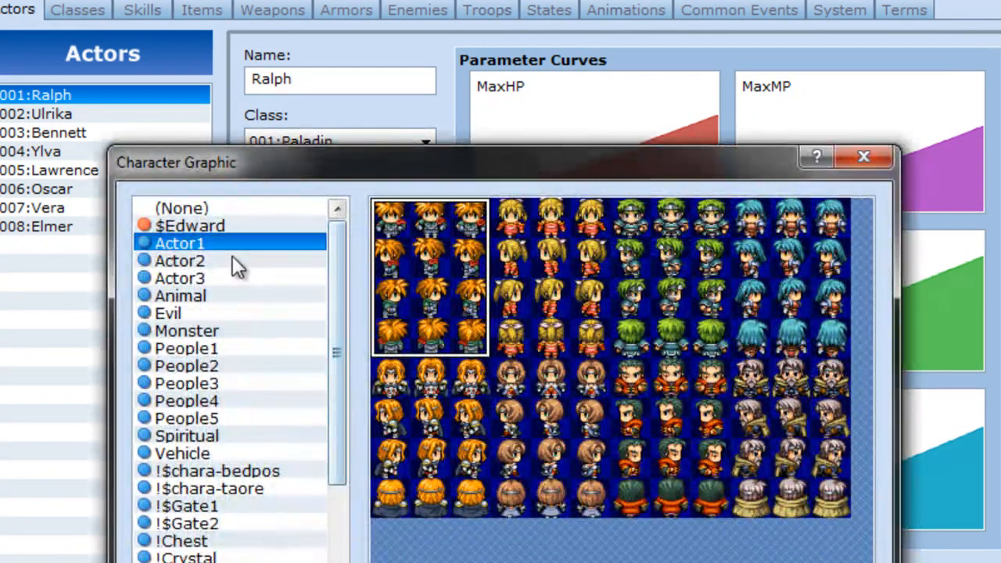
pyautogui.click(220, 226)
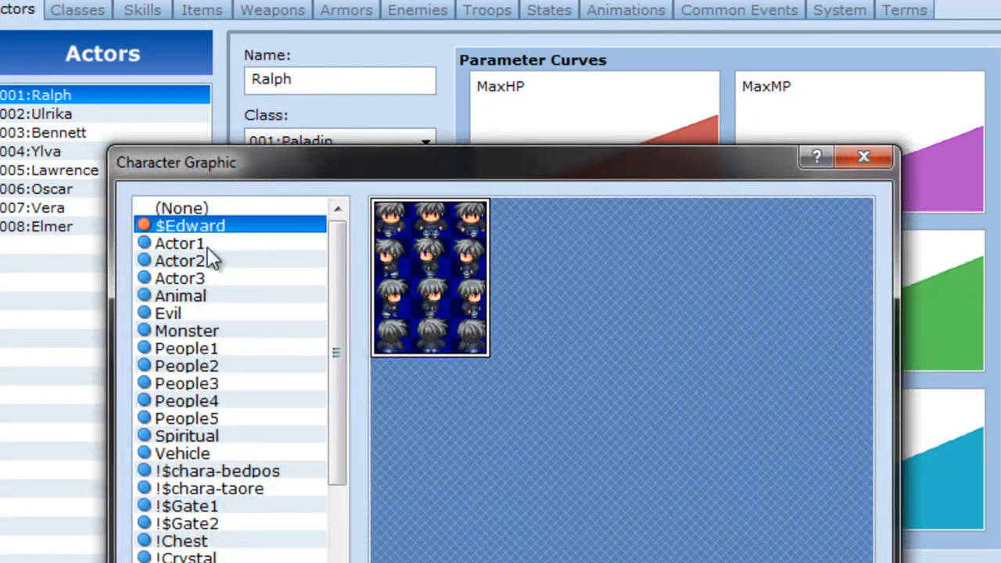
pyautogui.moveTo(335, 278); pyautogui.dragTo(320, 266)
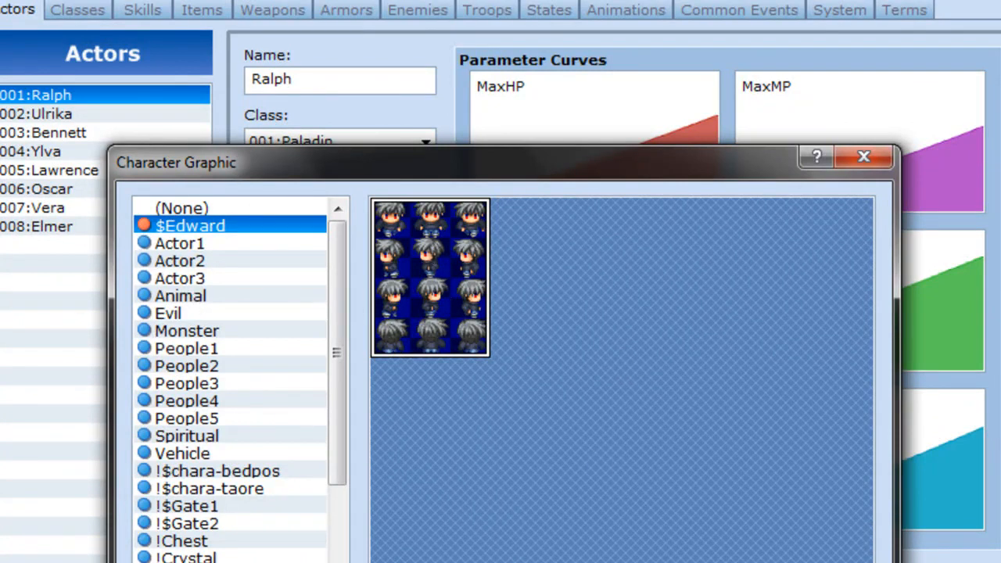
pyautogui.press('Return')
# Set actor 001's face graphic to the dark-haired face from $Faces and rename the actor Edward.
pyautogui.doubleClick(341, 524)
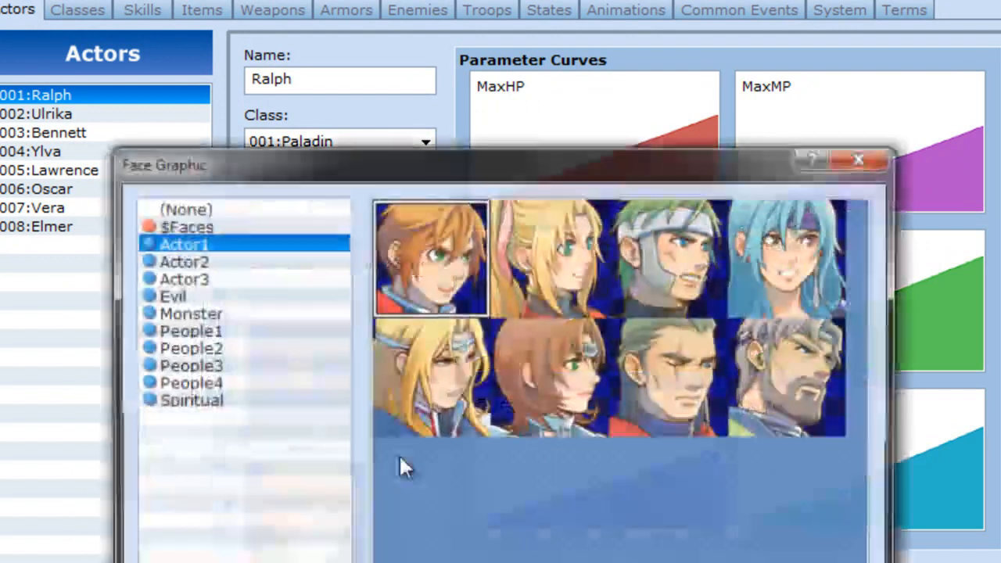
pyautogui.click(205, 225)
pyautogui.press('Return')
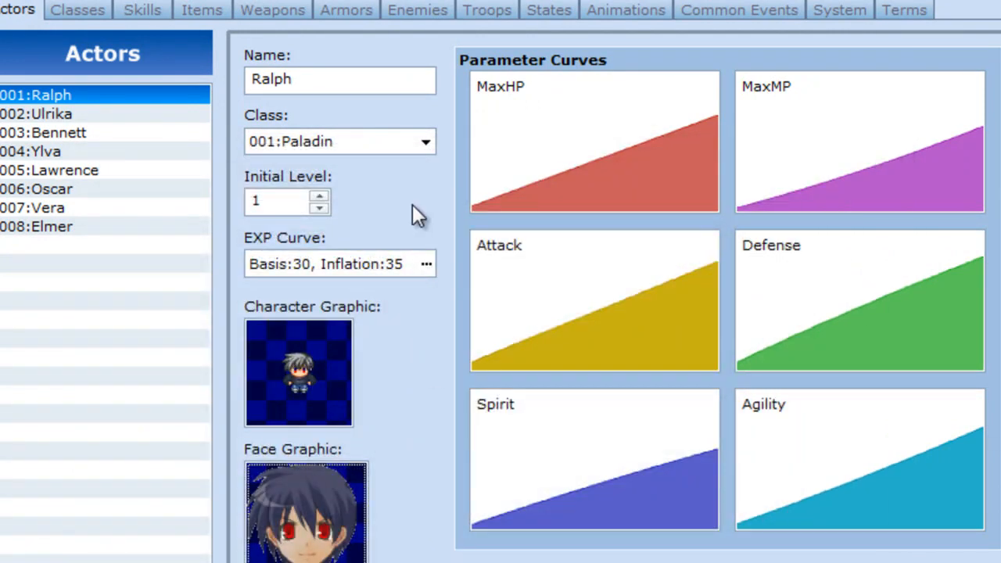
pyautogui.click(141, 95)
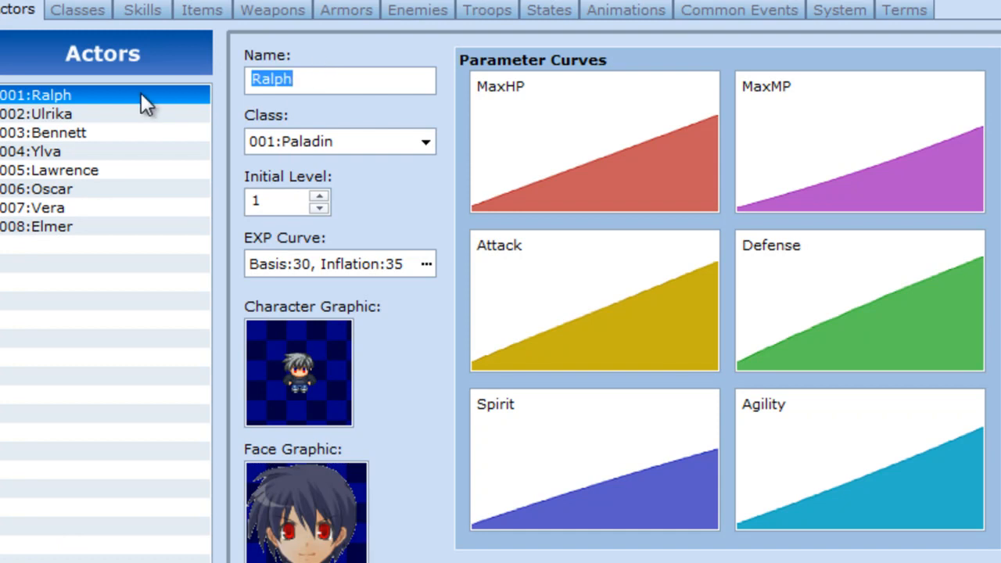
pyautogui.write('Edward')
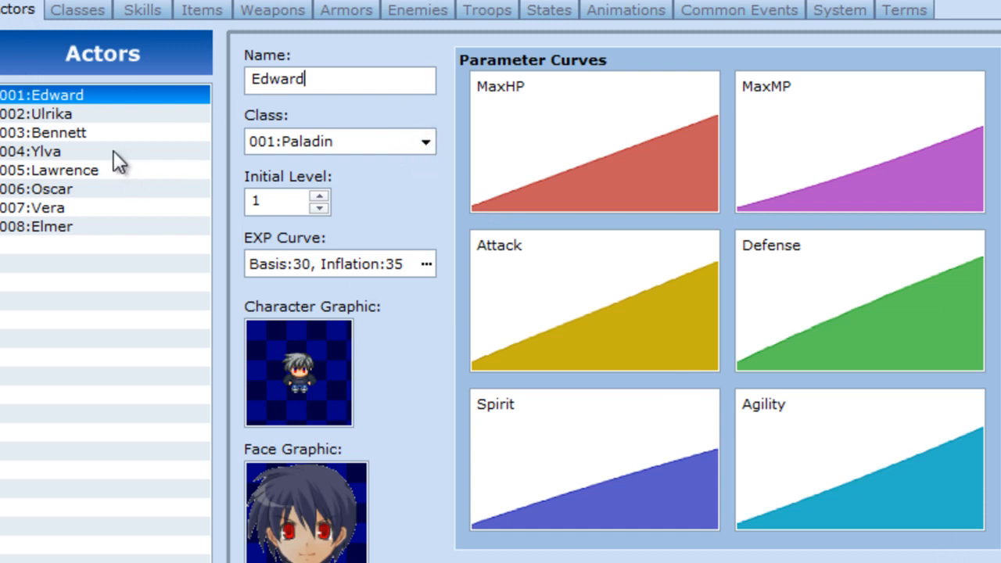
# Look through actors 002, 003, 005 and 008, and return to actor 001.
pyautogui.click(66, 113)
pyautogui.click(66, 133)
pyautogui.click(72, 165)
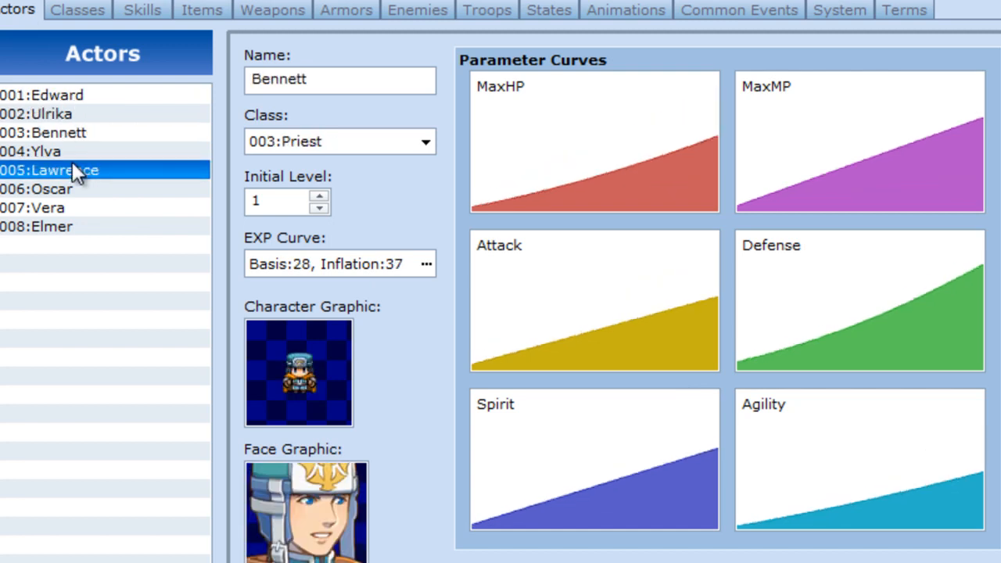
pyautogui.click(78, 226)
pyautogui.click(113, 97)
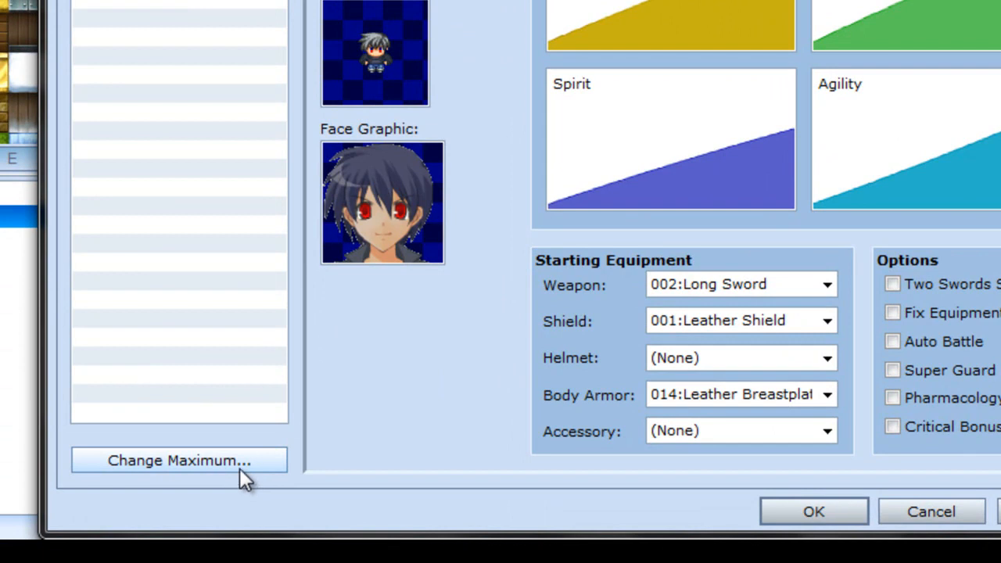
# Reduce the maximum number of actors in the database to 1.
pyautogui.click(240, 468)
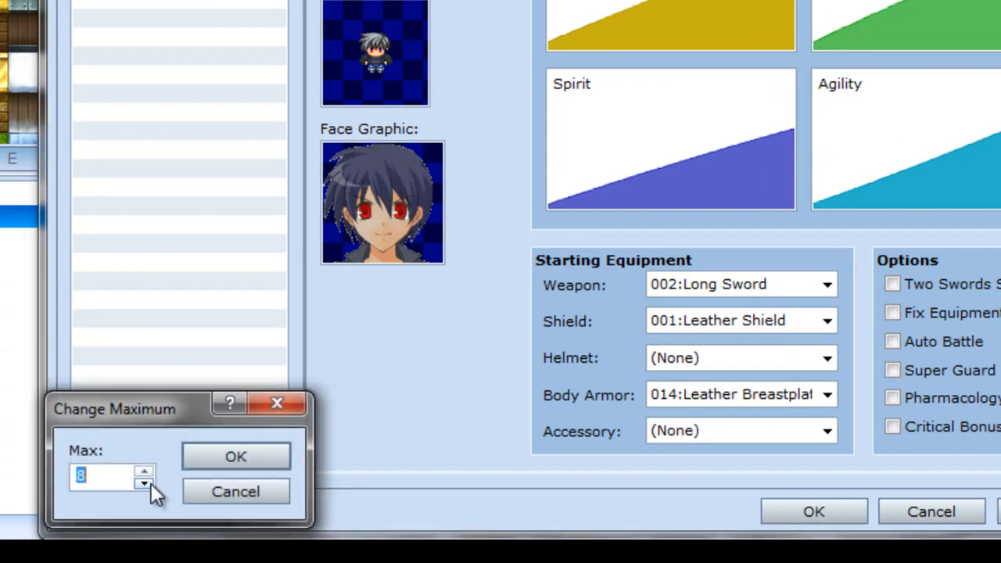
pyautogui.write('1')
pyautogui.click(197, 453)
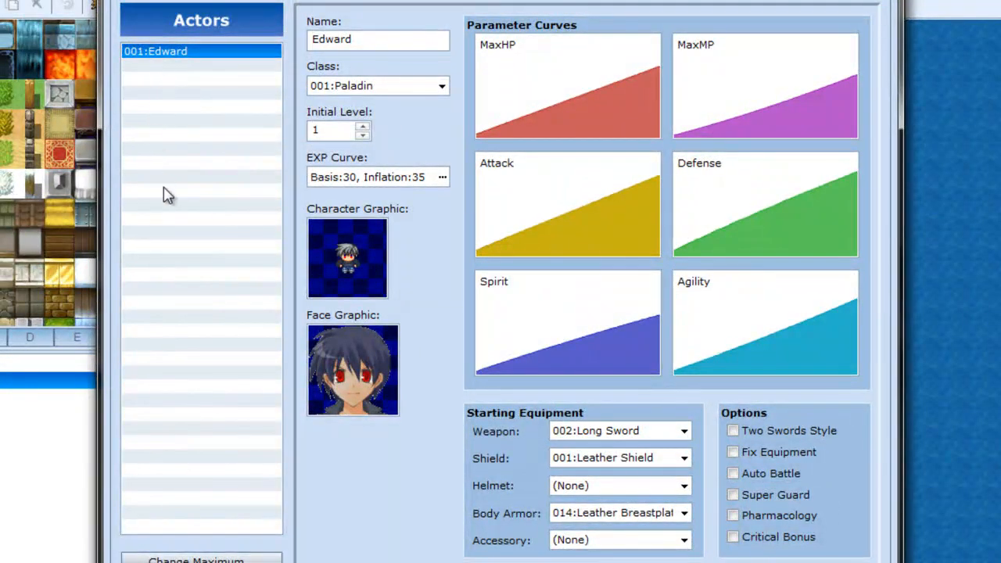
# Try raising the actor maximum to 3, look at blank actors 002 and 003, and restore the maximum to 1.
pyautogui.click(195, 558)
pyautogui.click(244, 558)
pyautogui.click(168, 66)
pyautogui.click(174, 79)
pyautogui.click(176, 52)
pyautogui.click(195, 559)
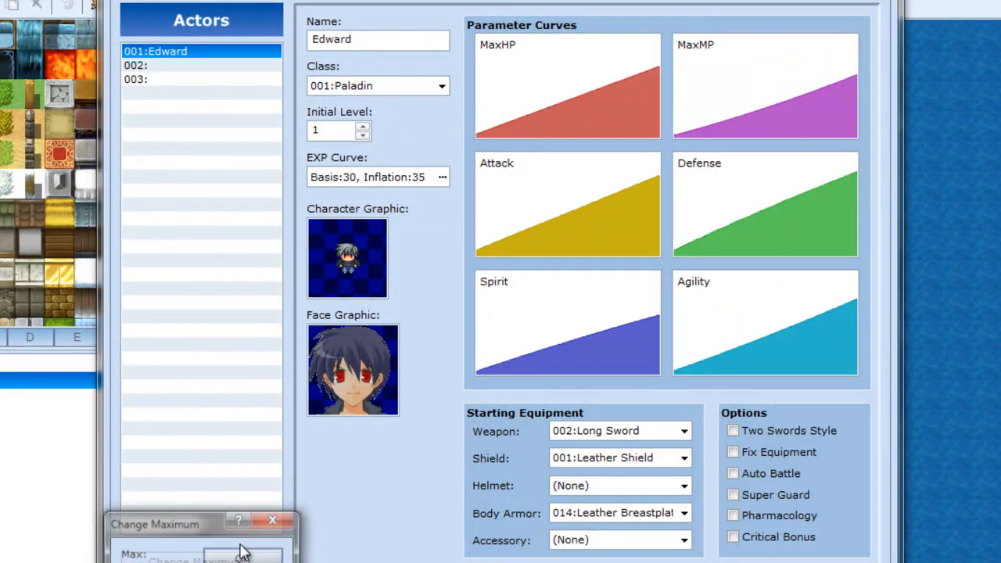
pyautogui.click(244, 559)
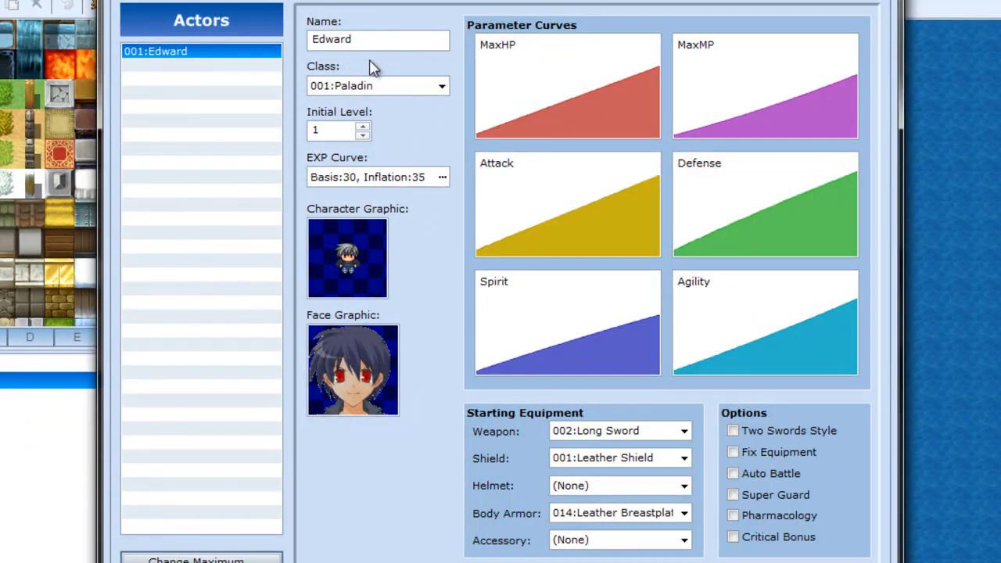
# Examine actor 001's name, the available classes and the initial level, keeping the Paladin class.
pyautogui.doubleClick(353, 39)
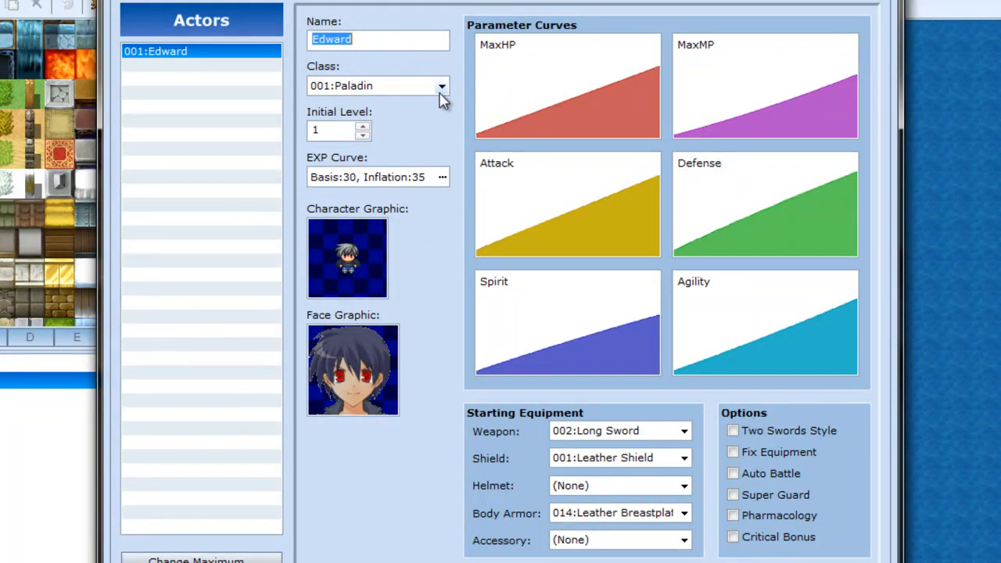
pyautogui.click(442, 88)
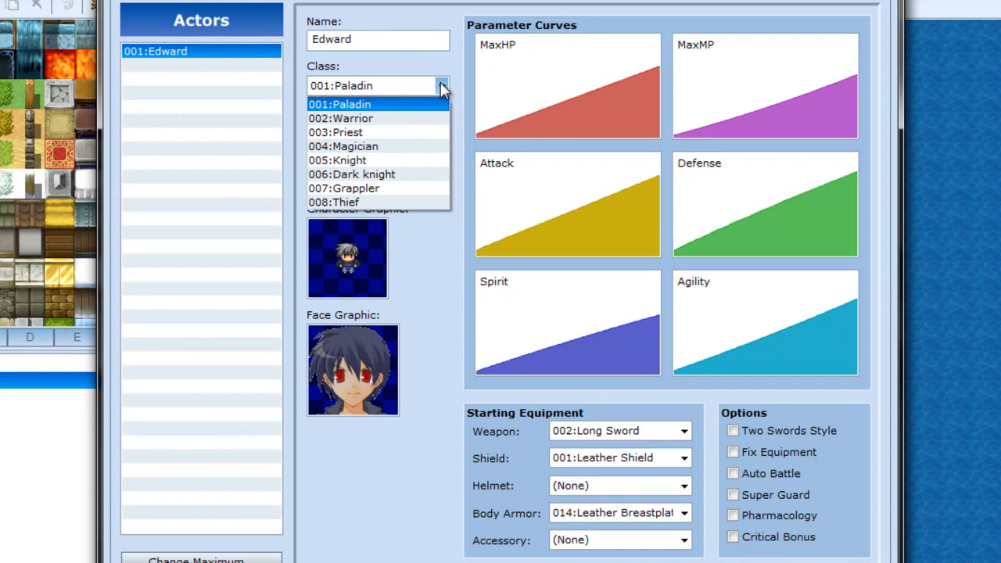
pyautogui.click(391, 86)
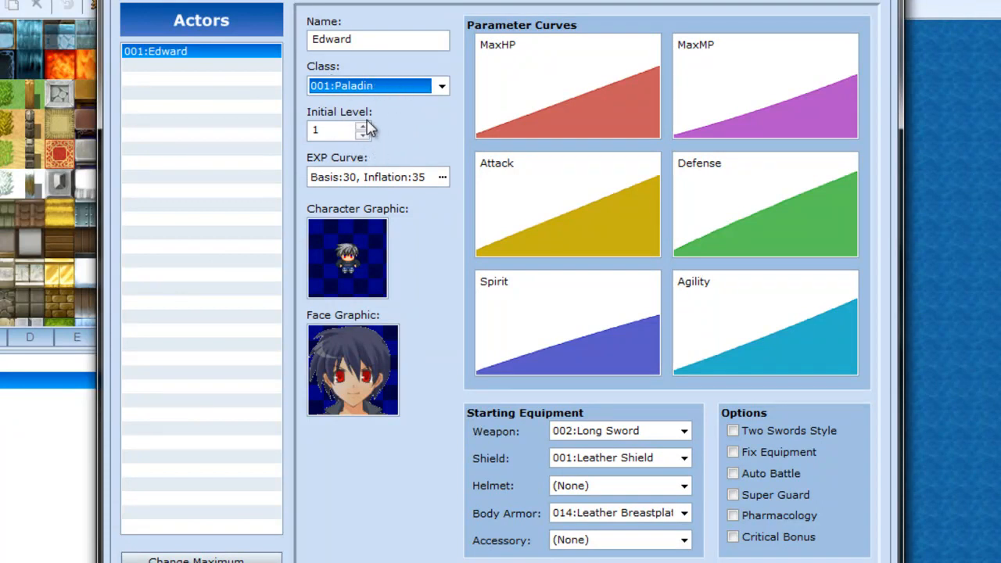
pyautogui.doubleClick(331, 131)
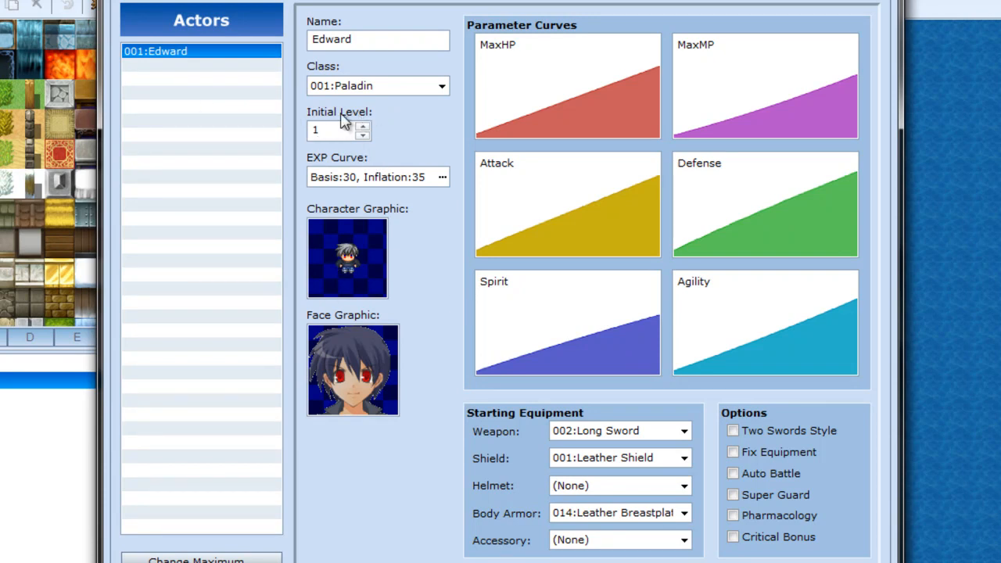
# Open Edward's EXP curve and compare the experience needed for each next level with the total experience.
pyautogui.click(442, 180)
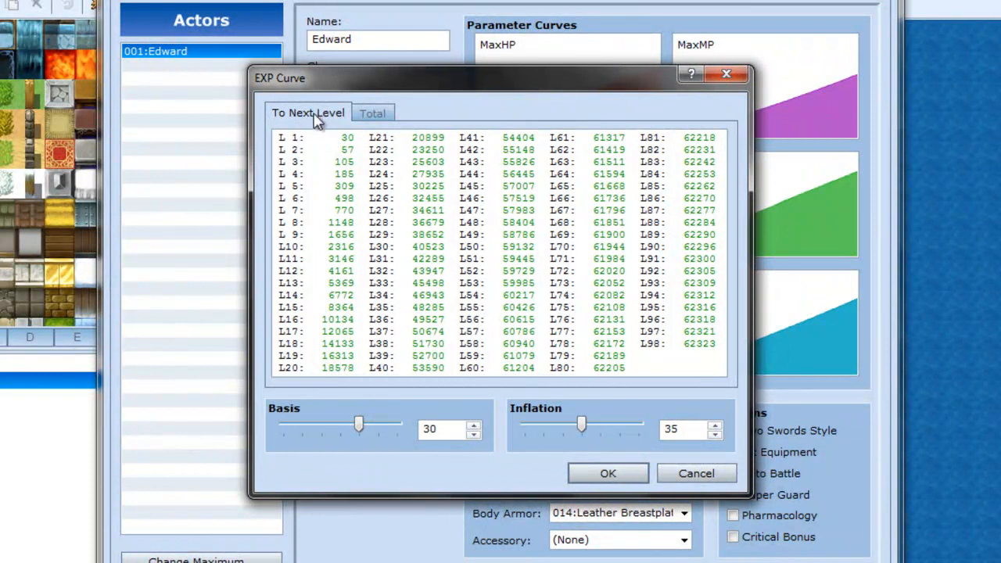
pyautogui.click(378, 116)
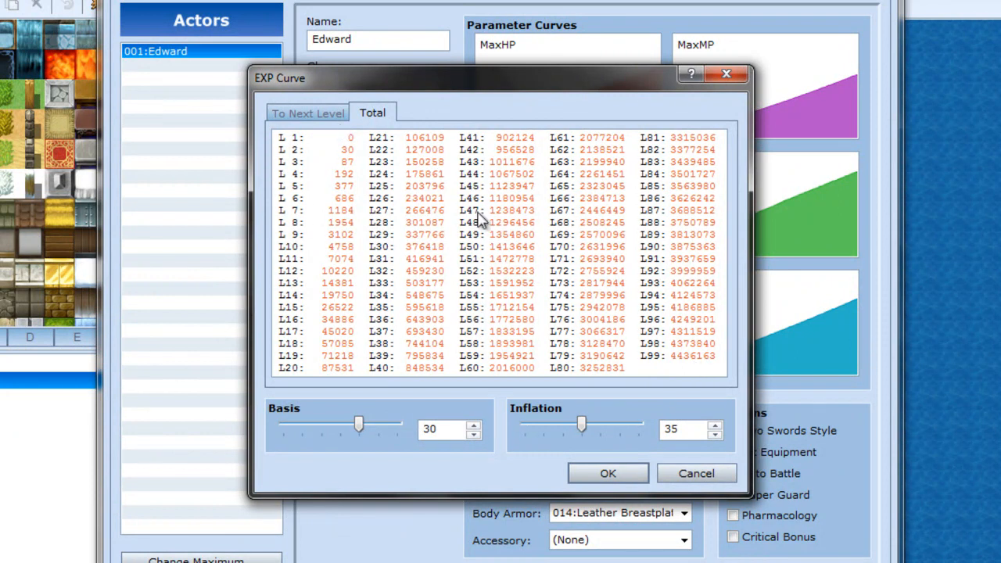
pyautogui.click(302, 117)
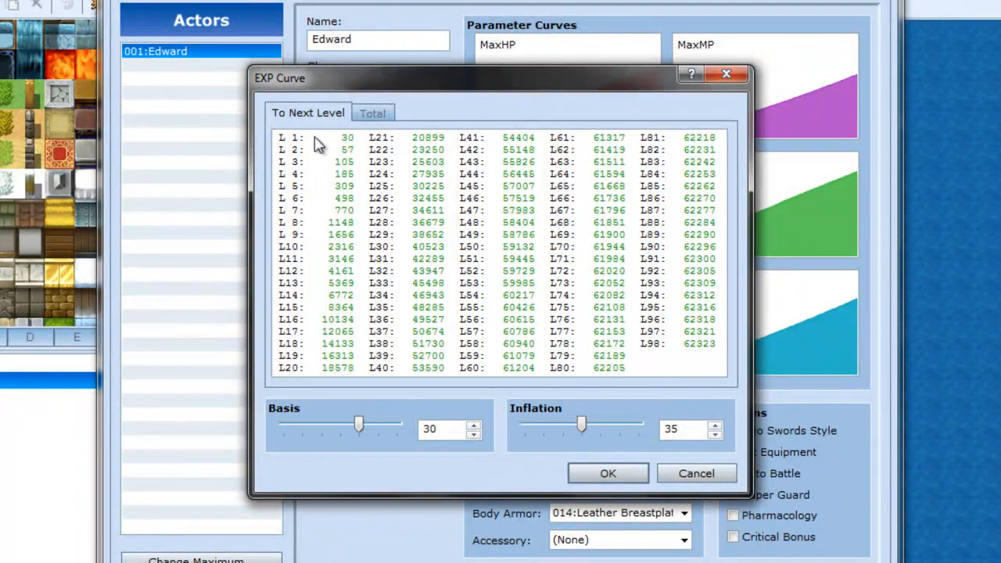
# Try an EXP curve Basis of 40 and inspect the level requirements.
pyautogui.moveTo(357, 425); pyautogui.dragTo(397, 424)
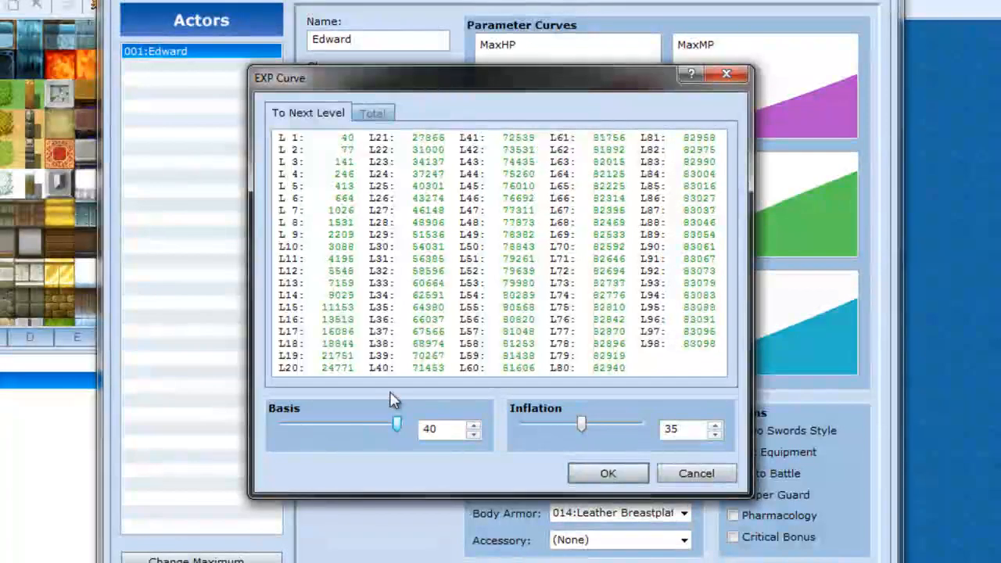
pyautogui.rightClick(330, 149)
pyautogui.click(297, 157)
pyautogui.rightClick(354, 208)
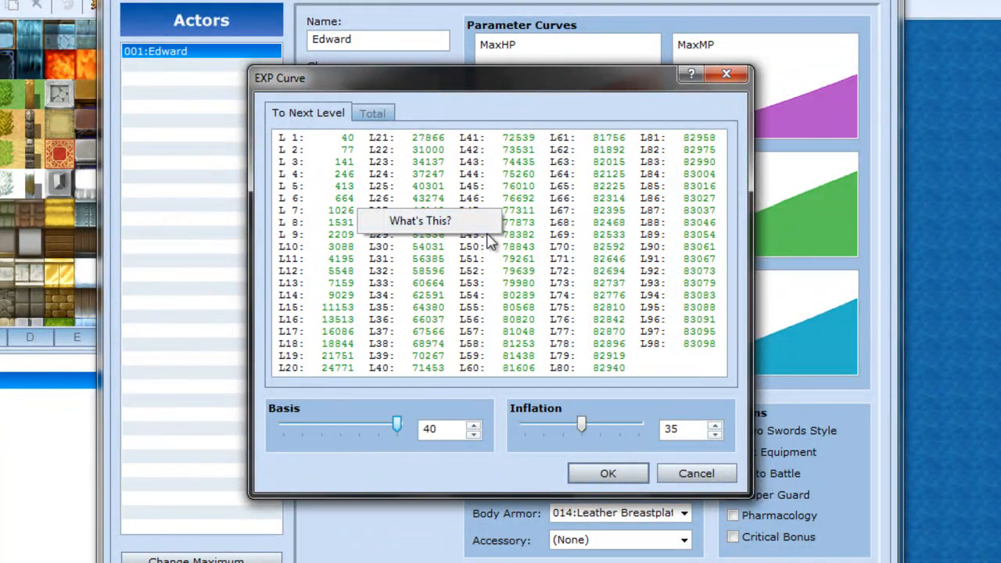
pyautogui.rightClick(604, 194)
pyautogui.click(443, 154)
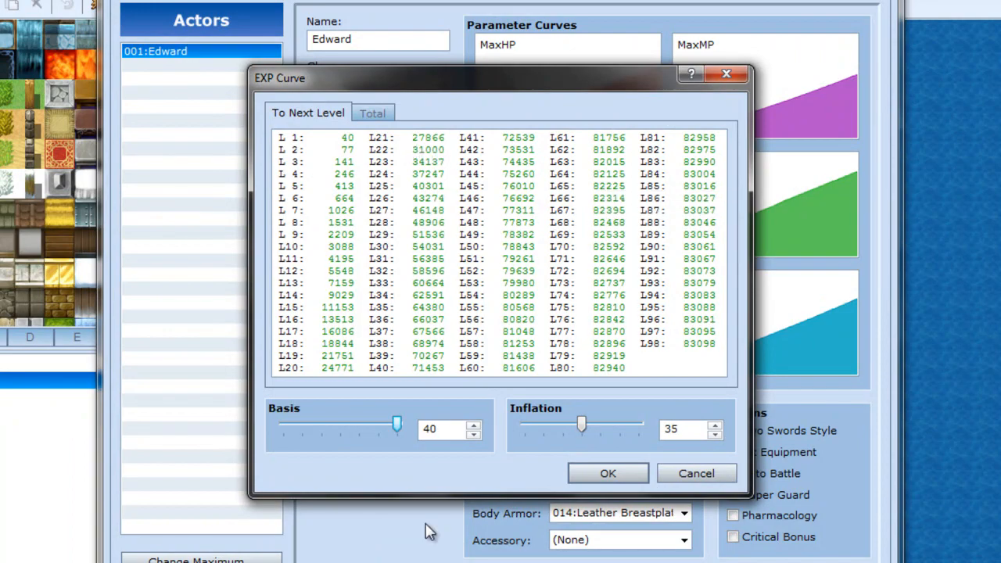
# Try EXP curve Basis values of 32, 40 and 10 with Inflation at 50, and discard the changes.
pyautogui.moveTo(400, 427); pyautogui.dragTo(372, 423)
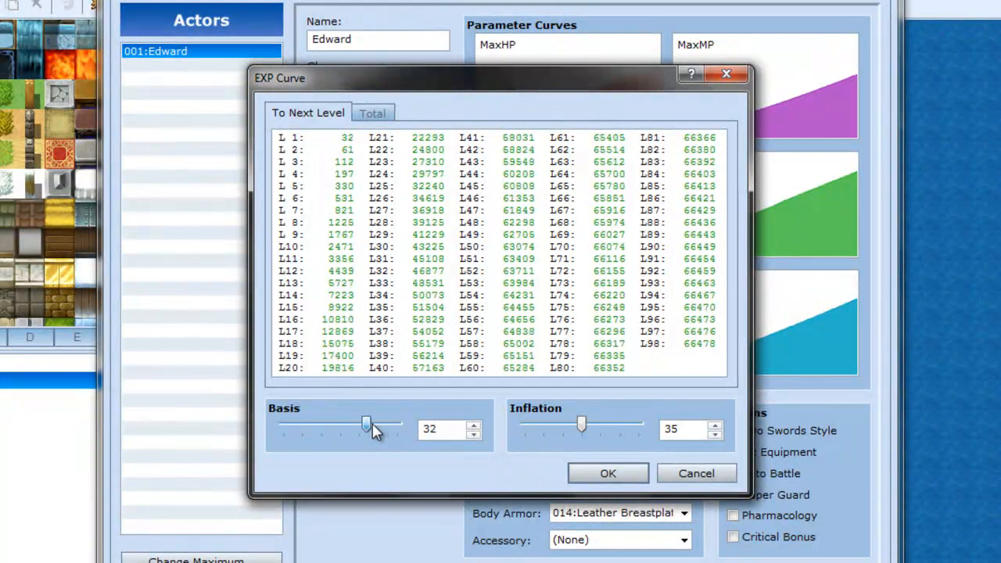
pyautogui.moveTo(587, 420); pyautogui.dragTo(665, 430)
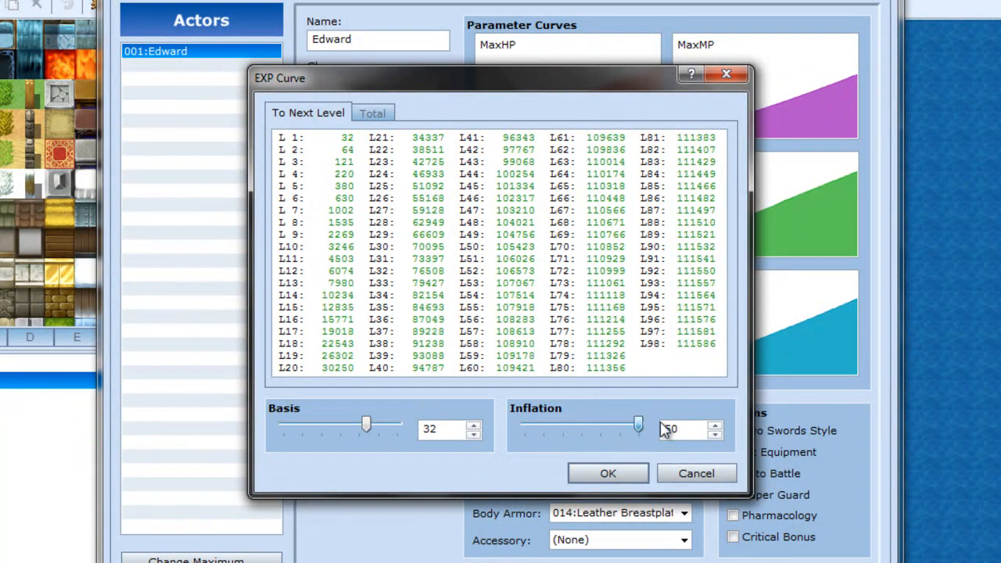
pyautogui.moveTo(366, 425); pyautogui.dragTo(418, 427)
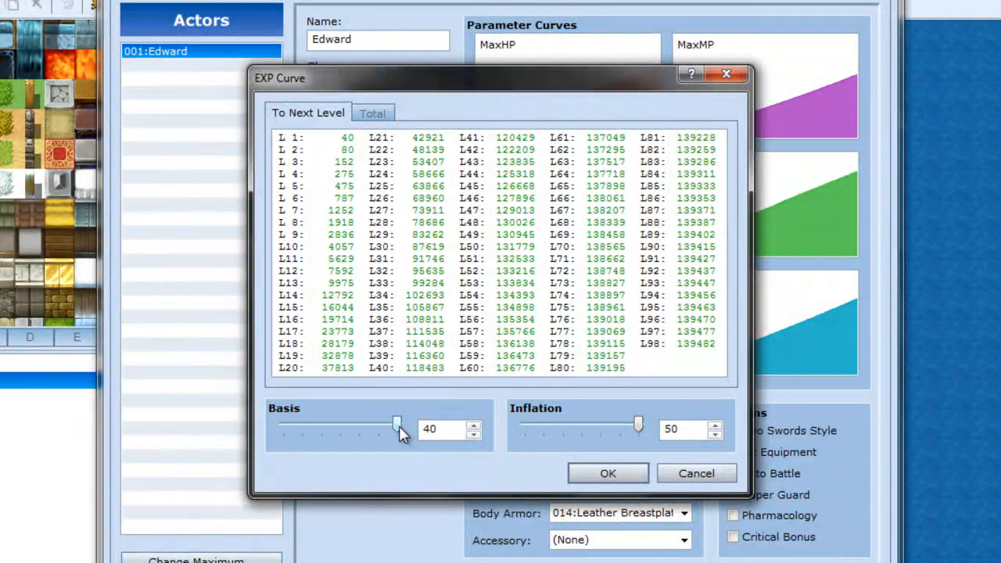
pyautogui.moveTo(398, 429); pyautogui.dragTo(234, 427)
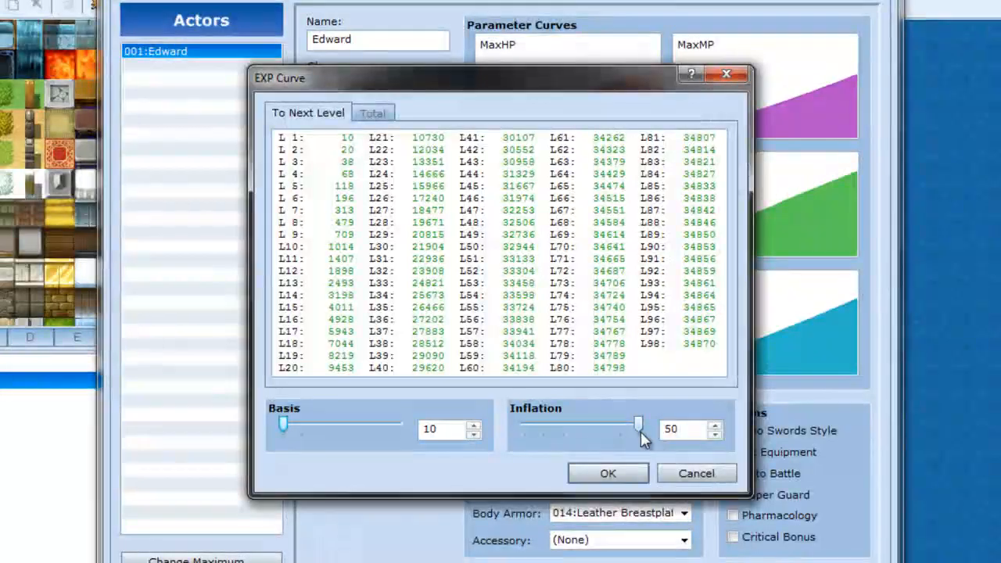
pyautogui.moveTo(638, 426)
pyautogui.mouseDown()
pyautogui.moveTo(525, 428)
pyautogui.moveTo(638, 426)
pyautogui.mouseUp()
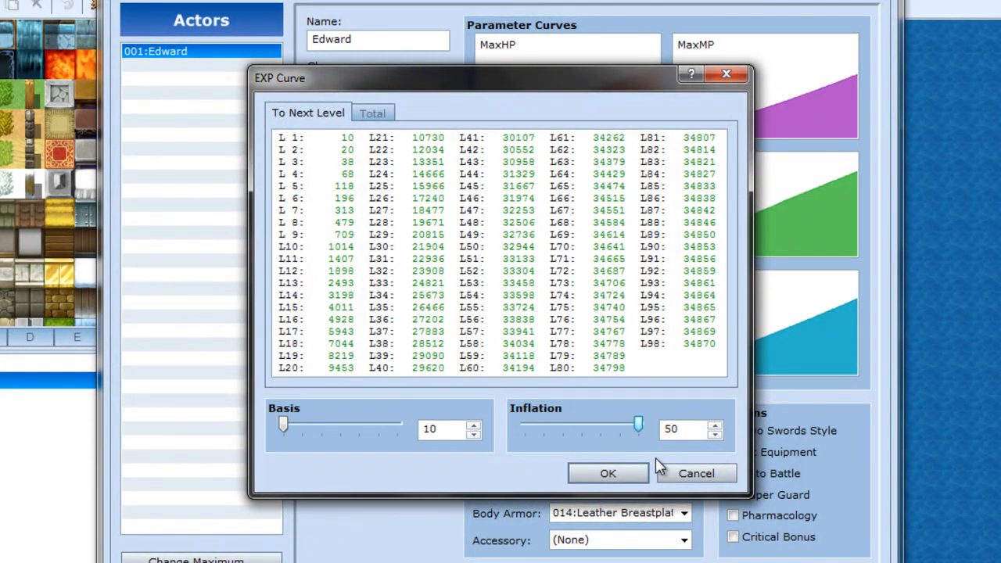
pyautogui.click(695, 475)
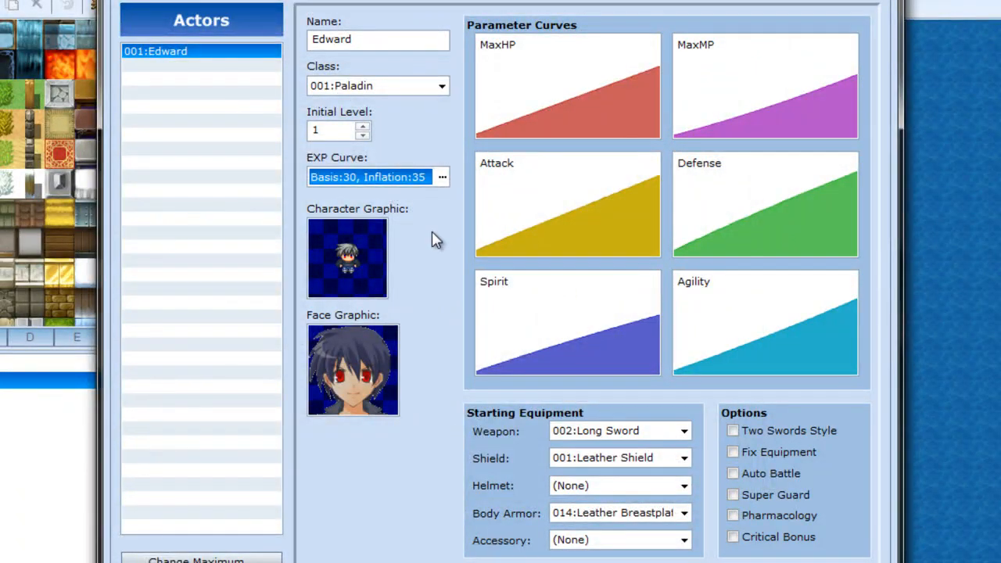
# Review Edward's character graphic selection and leave it without making changes.
pyautogui.doubleClick(347, 258)
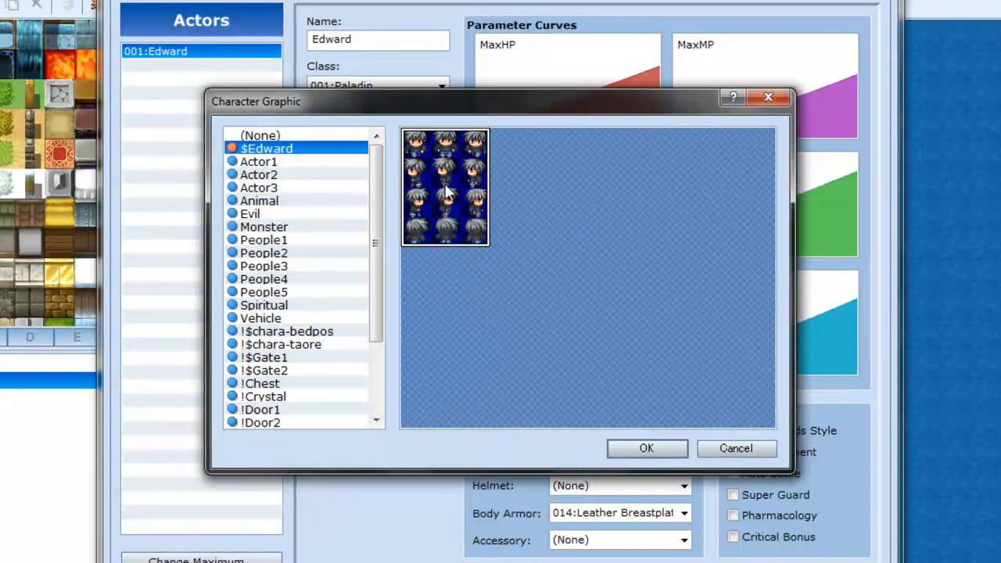
pyautogui.click(747, 449)
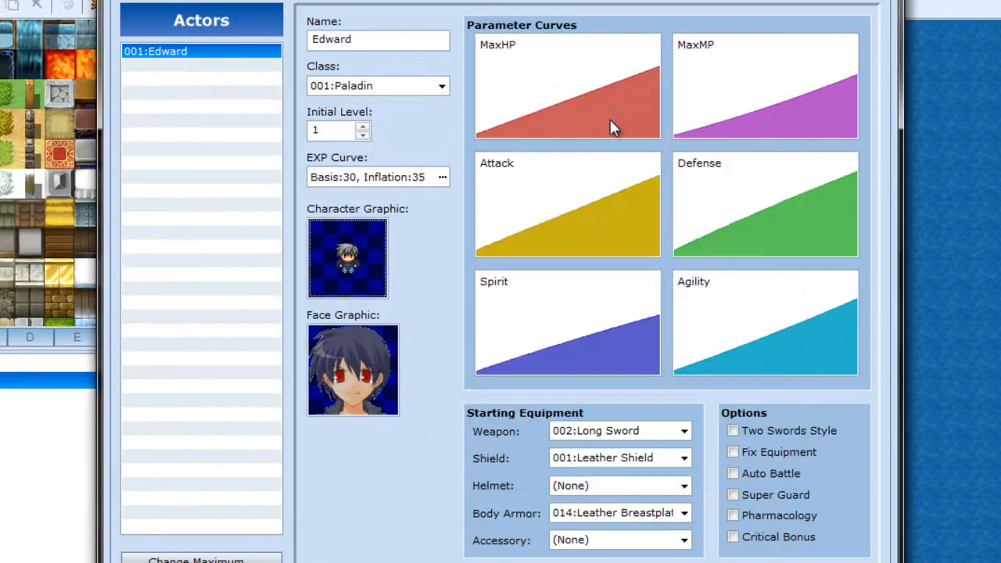
# Open Edward's MaxHP parameter curve and try quick settings A through E.
pyautogui.doubleClick(524, 70)
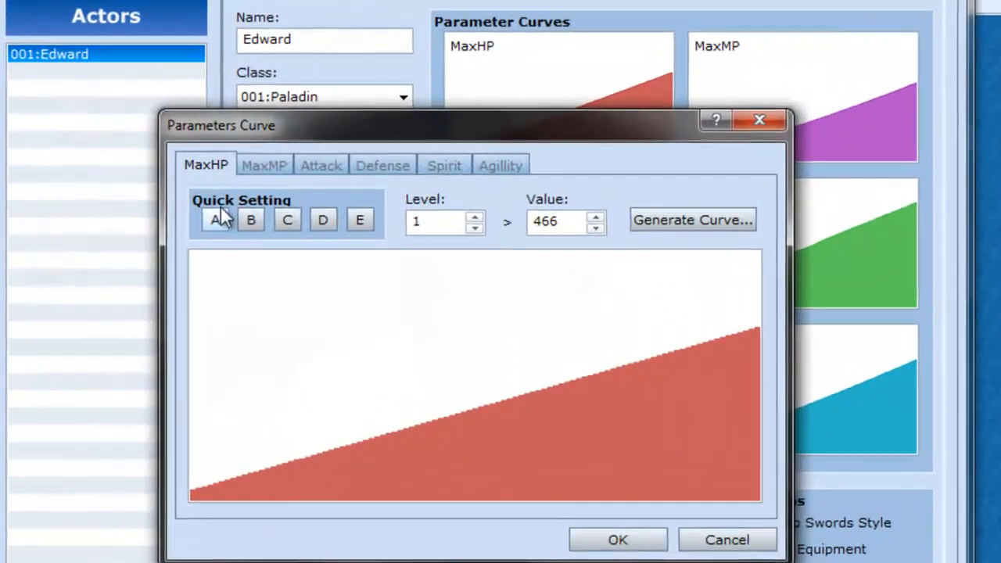
pyautogui.click(220, 219)
pyautogui.click(221, 219)
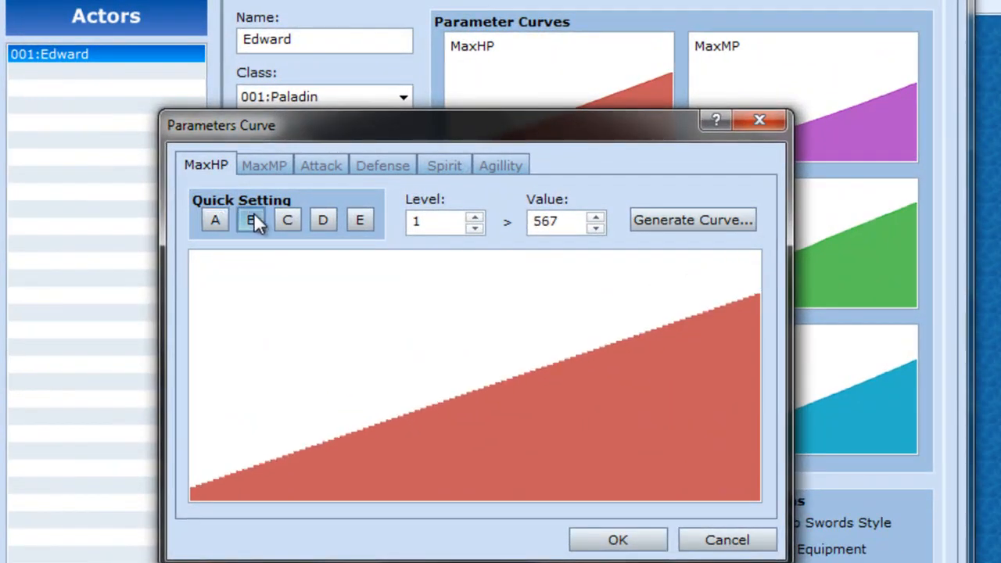
pyautogui.click(251, 219)
pyautogui.click(287, 219)
pyautogui.click(323, 220)
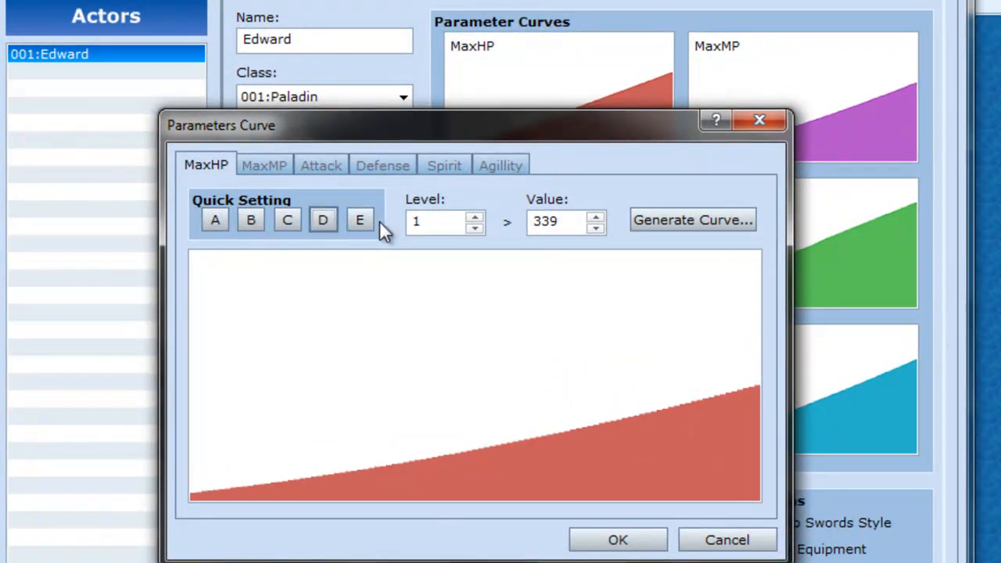
pyautogui.click(362, 221)
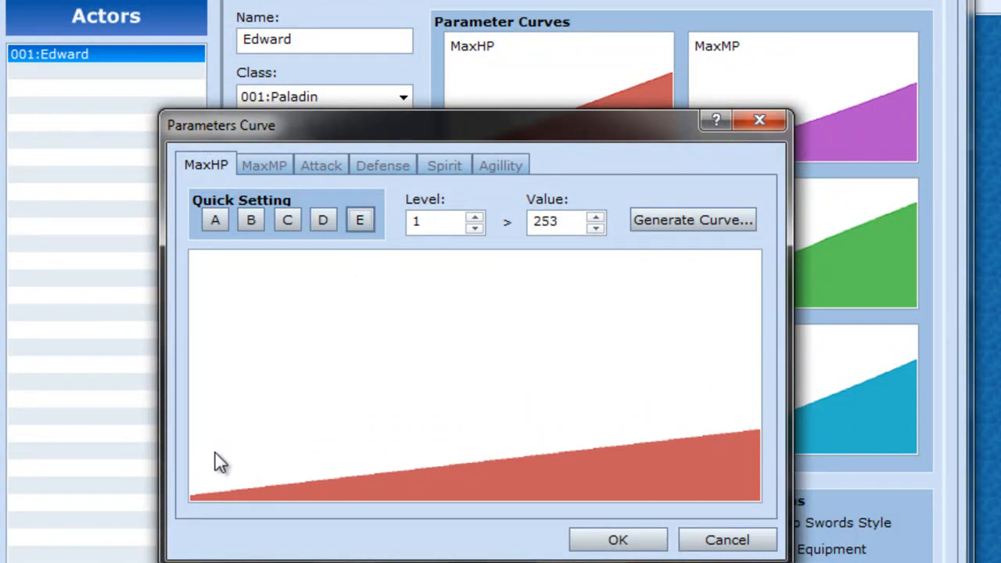
# Try a freehand MaxHP curve starting at about 4298 for level 1, and check its values up to level 9.
pyautogui.moveTo(209, 472)
pyautogui.mouseDown()
pyautogui.moveTo(504, 360)
pyautogui.moveTo(774, 329)
pyautogui.moveTo(657, 277)
pyautogui.moveTo(331, 423)
pyautogui.moveTo(208, 436)
pyautogui.moveTo(649, 409)
pyautogui.moveTo(304, 429)
pyautogui.moveTo(843, 272)
pyautogui.moveTo(160, 411)
pyautogui.mouseUp()
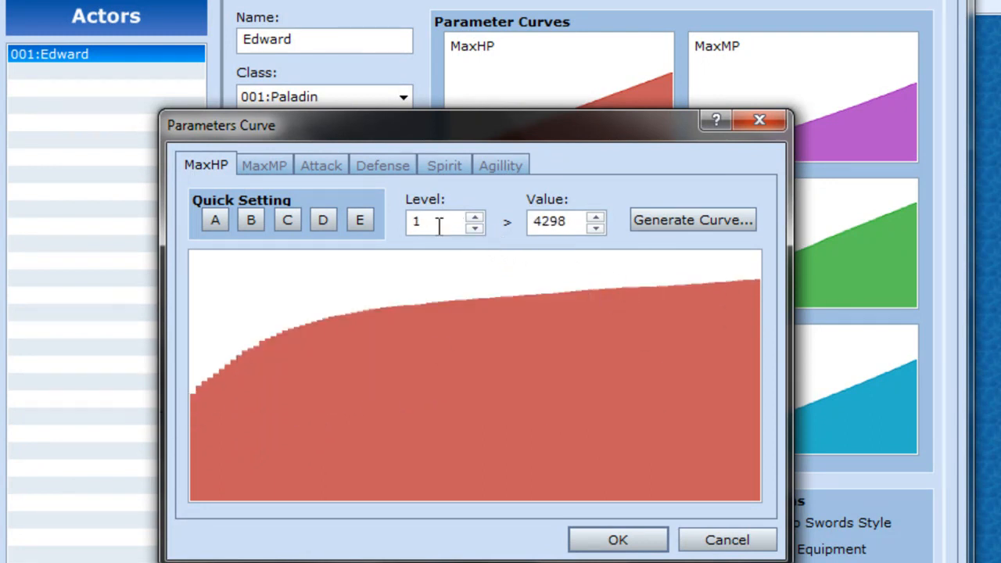
pyautogui.click(479, 219)
pyautogui.click(475, 219)
pyautogui.click(475, 218)
pyautogui.click(475, 218)
pyautogui.click(475, 218)
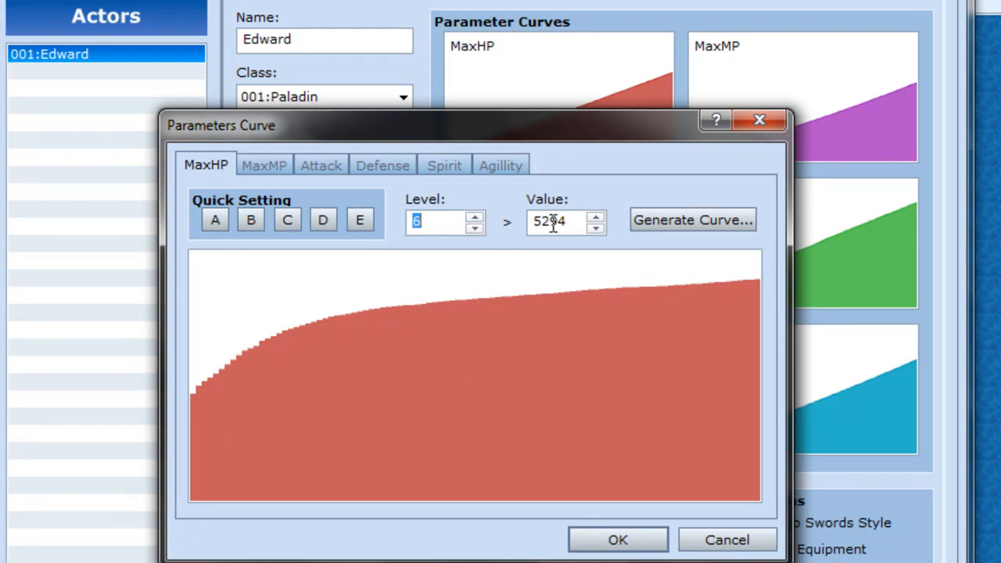
pyautogui.click(475, 218)
pyautogui.click(475, 218)
pyautogui.click(474, 218)
# Generate a MaxHP curve from 4298 at level 1 to 8886 at level 99 with Middle growth speed.
pyautogui.click(642, 222)
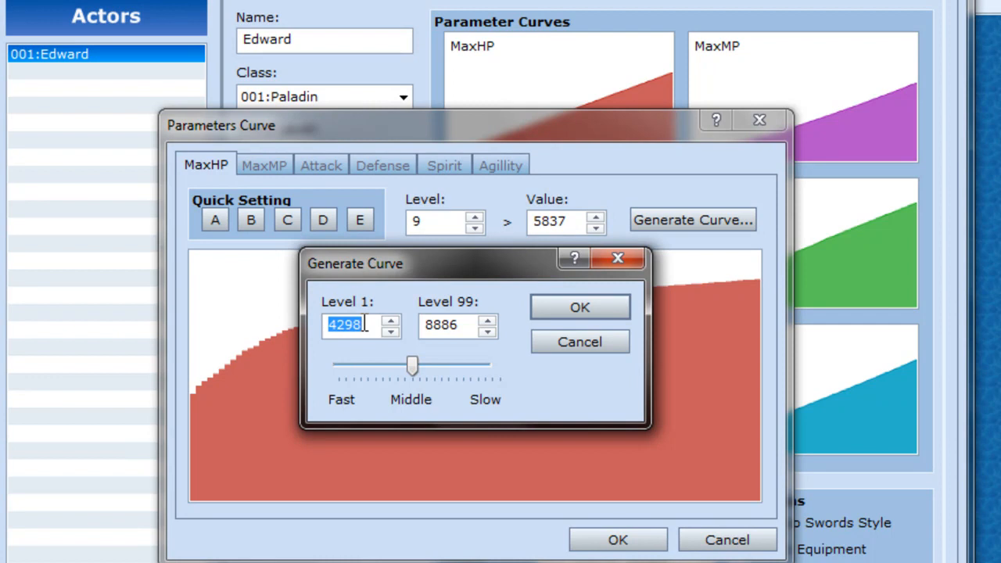
pyautogui.click(413, 362)
pyautogui.click(585, 312)
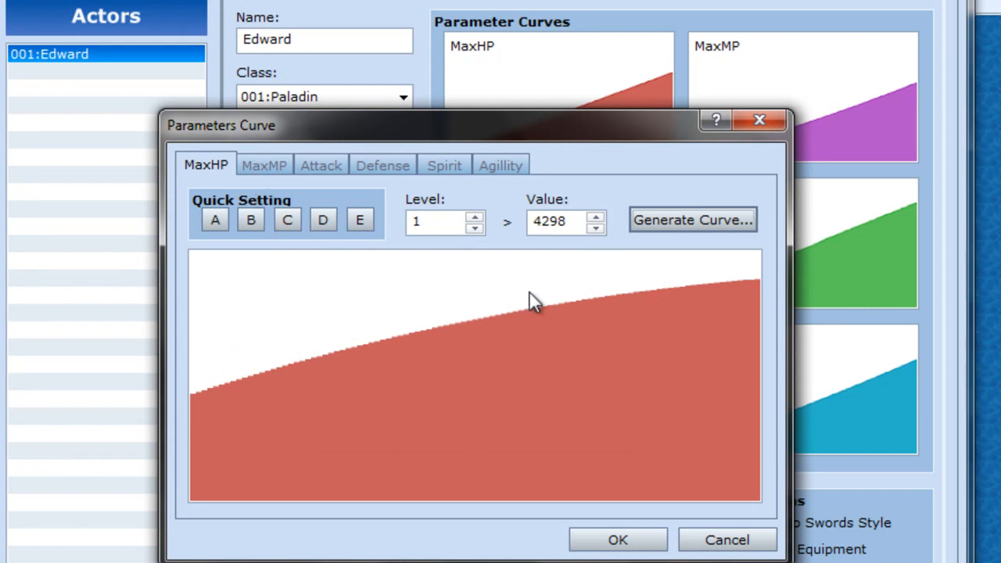
# Redraw the MaxHP curve freehand as a steady rise starting at about 407 for level 1.
pyautogui.moveTo(752, 277)
pyautogui.mouseDown()
pyautogui.moveTo(719, 276)
pyautogui.moveTo(273, 411)
pyautogui.moveTo(145, 494)
pyautogui.mouseUp()
pyautogui.moveTo(705, 278)
pyautogui.mouseDown()
pyautogui.moveTo(778, 261)
pyautogui.moveTo(467, 374)
pyautogui.moveTo(158, 507)
pyautogui.mouseUp()
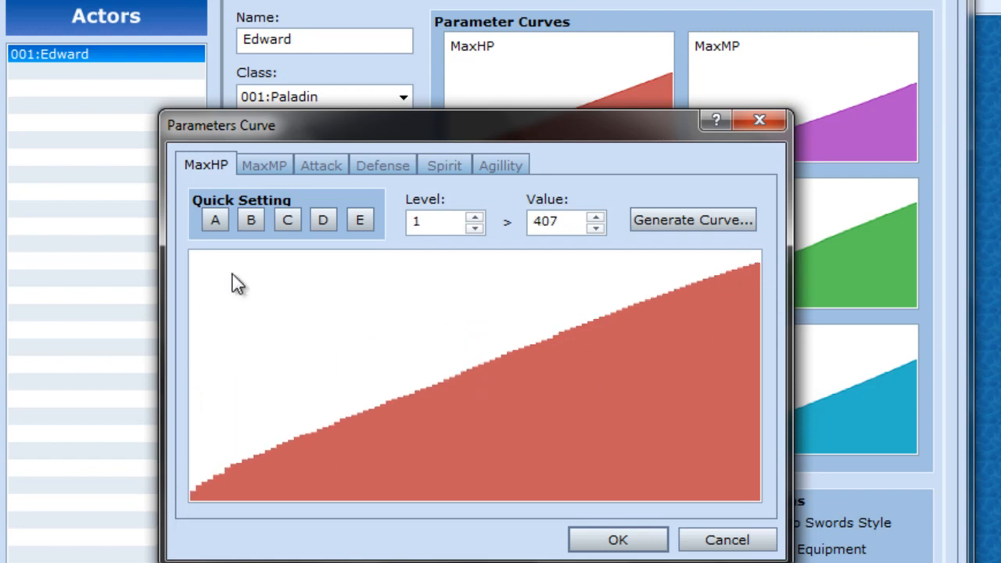
# Look through the MaxMP, Attack, Defense, Spirit and Agility curves, then revisit MaxHP, MaxMP and Attack.
pyautogui.click(267, 167)
pyautogui.click(322, 165)
pyautogui.click(383, 165)
pyautogui.click(444, 165)
pyautogui.click(500, 166)
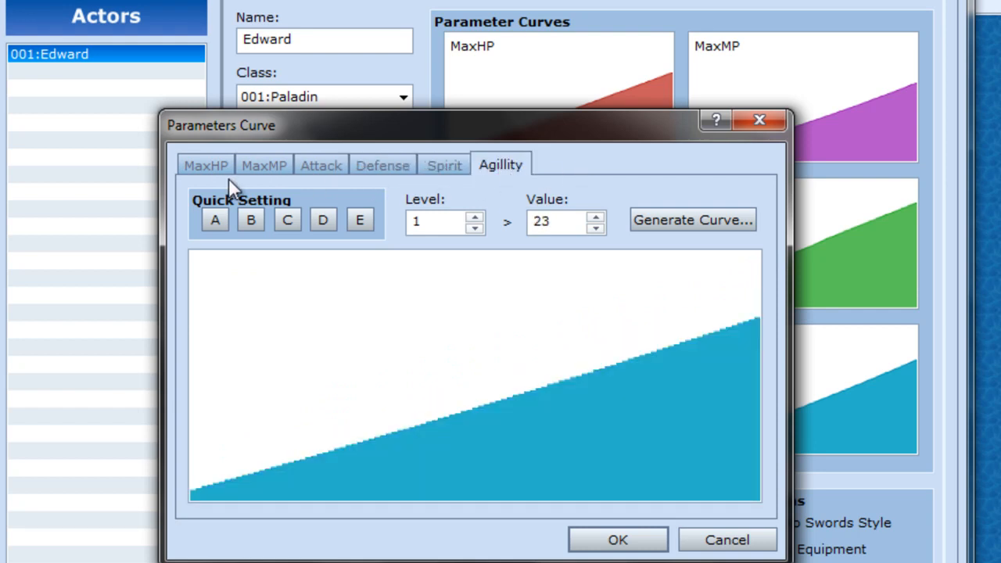
pyautogui.click(206, 166)
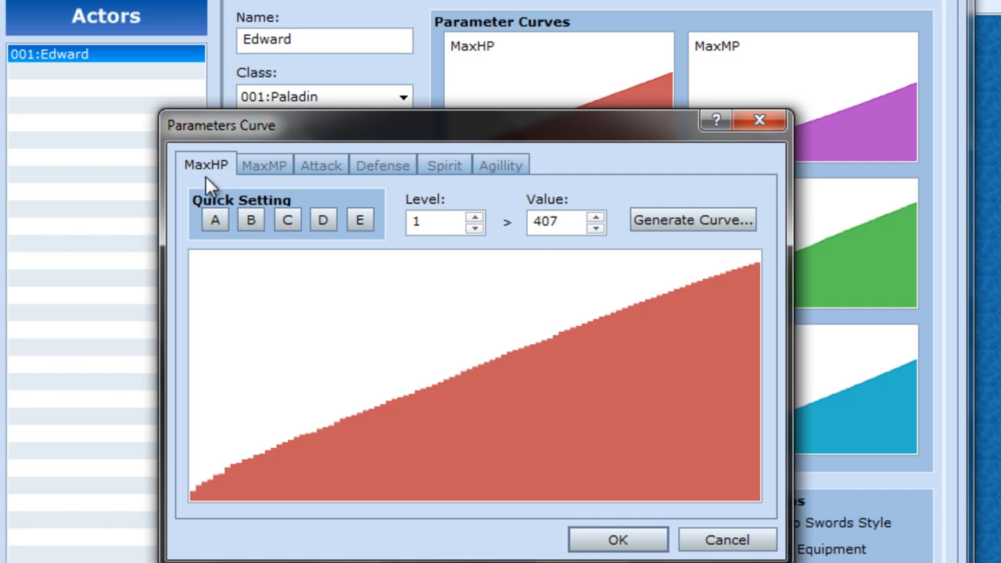
pyautogui.click(268, 164)
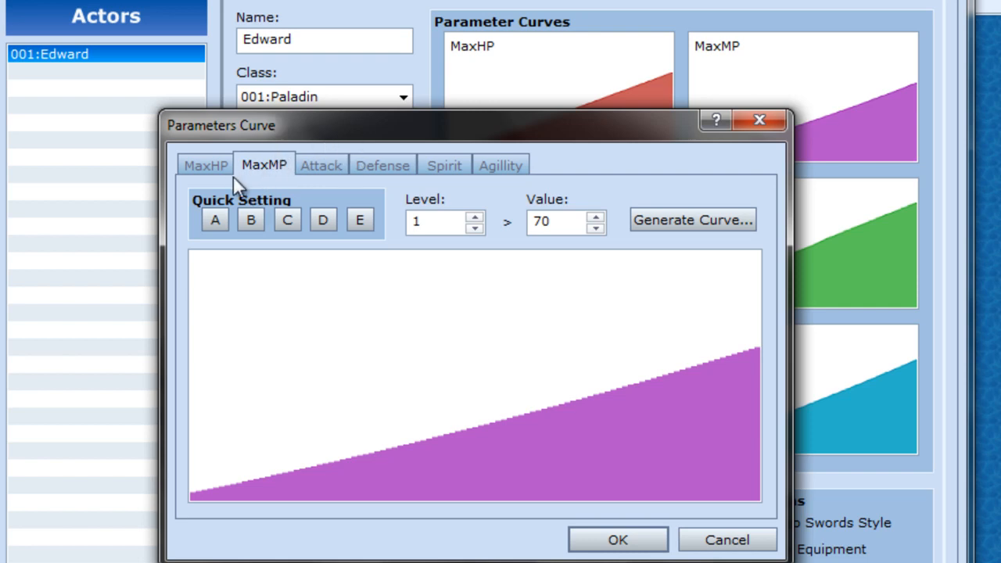
pyautogui.click(309, 165)
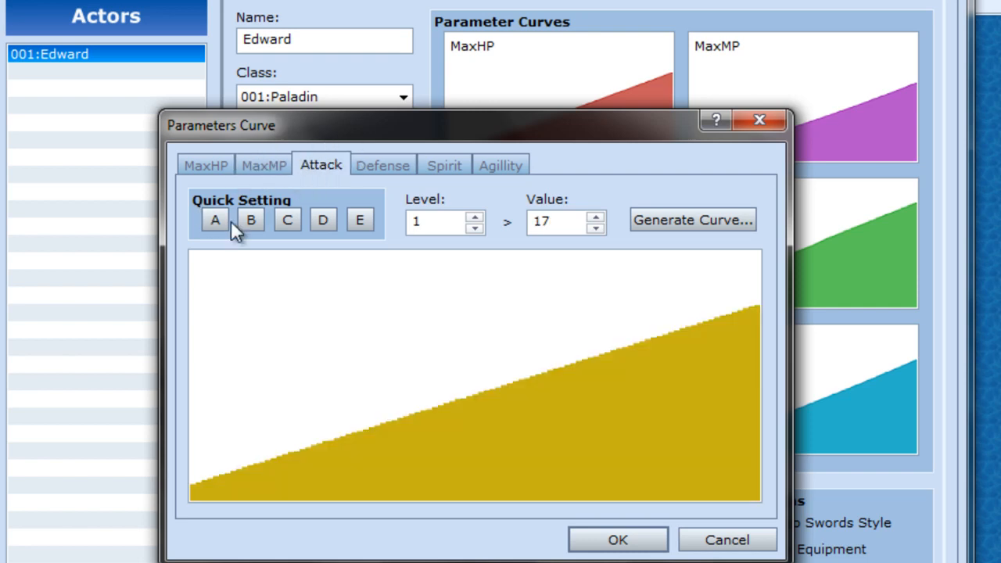
# Check the Defense, Spirit and Agility parameter curves, then discard the parameter curve changes.
pyautogui.click(378, 165)
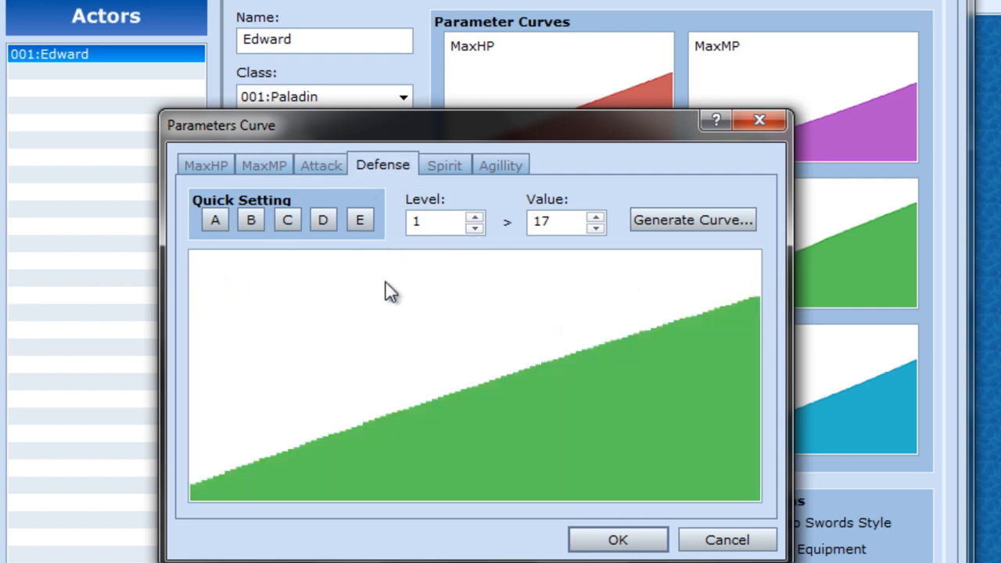
pyautogui.click(458, 165)
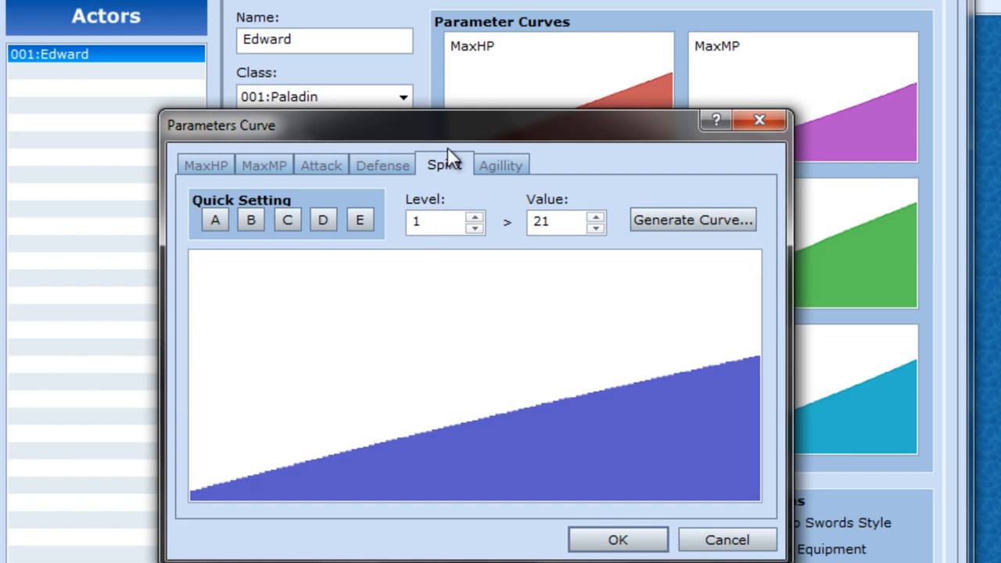
pyautogui.moveTo(443, 121); pyautogui.dragTo(469, 130)
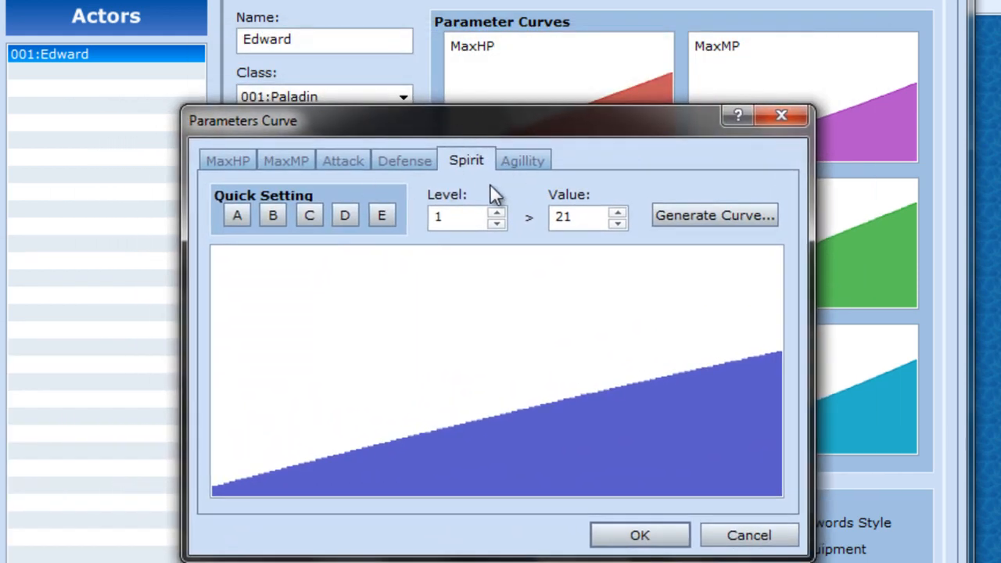
pyautogui.click(528, 162)
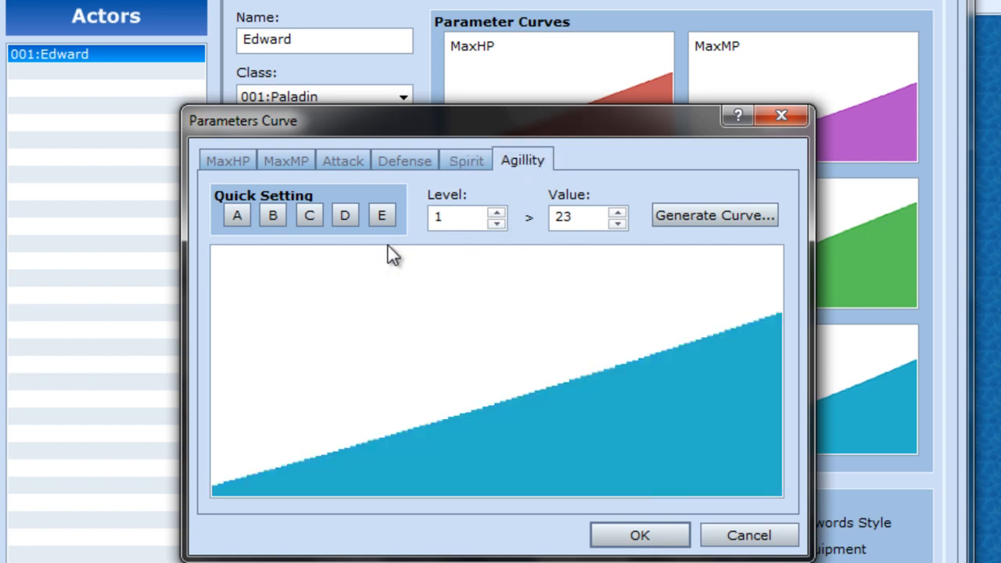
pyautogui.click(748, 537)
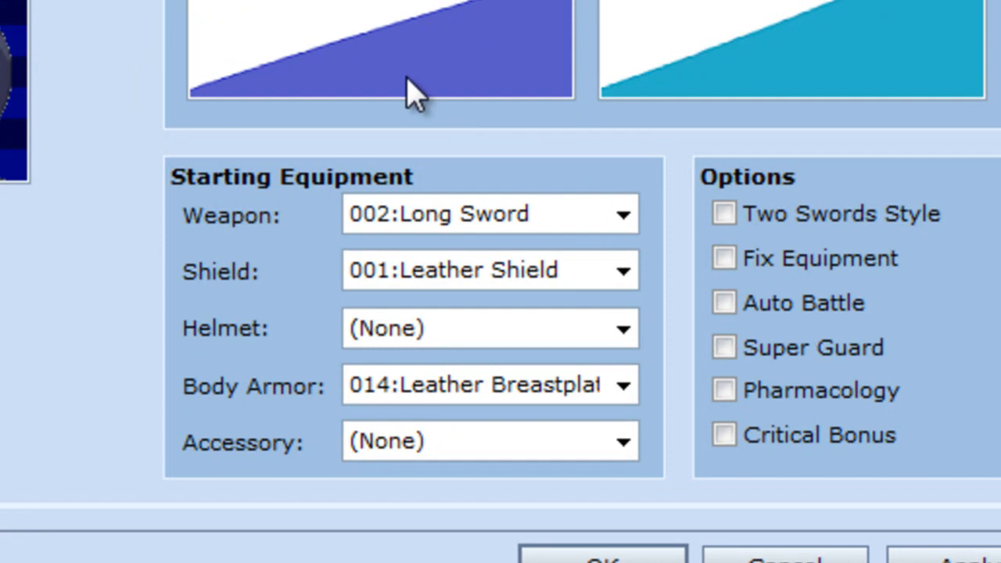
# Look through Edward's starting equipment choices for weapon, shield, helmet, body armor and accessory.
pyautogui.click(508, 208)
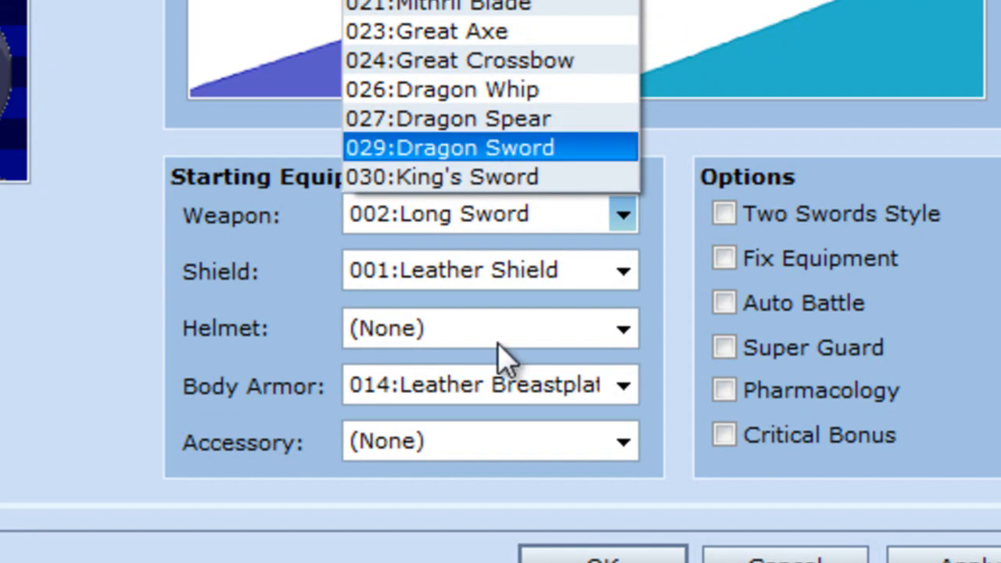
pyautogui.click(488, 277)
pyautogui.click(489, 278)
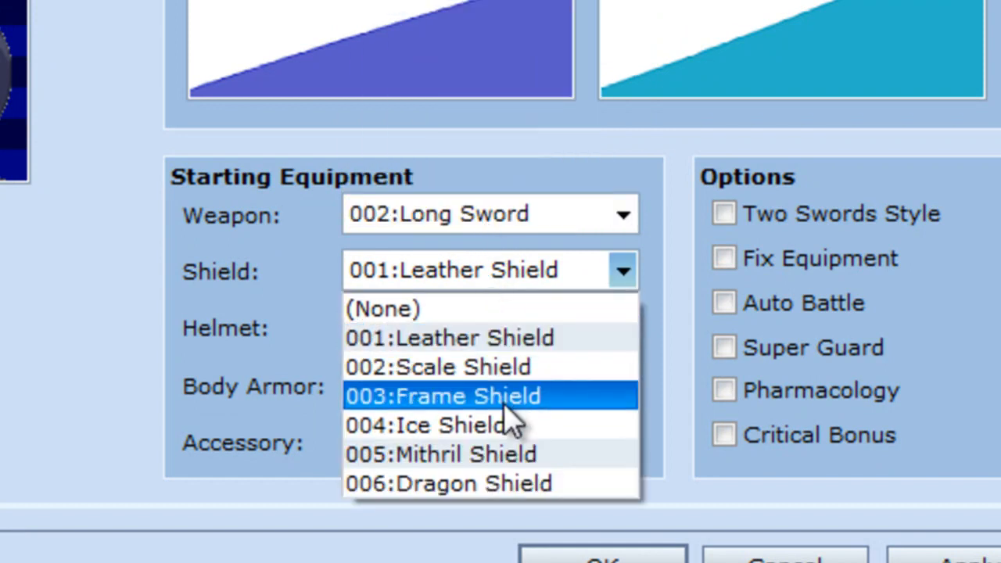
pyautogui.click(130, 312)
pyautogui.click(386, 342)
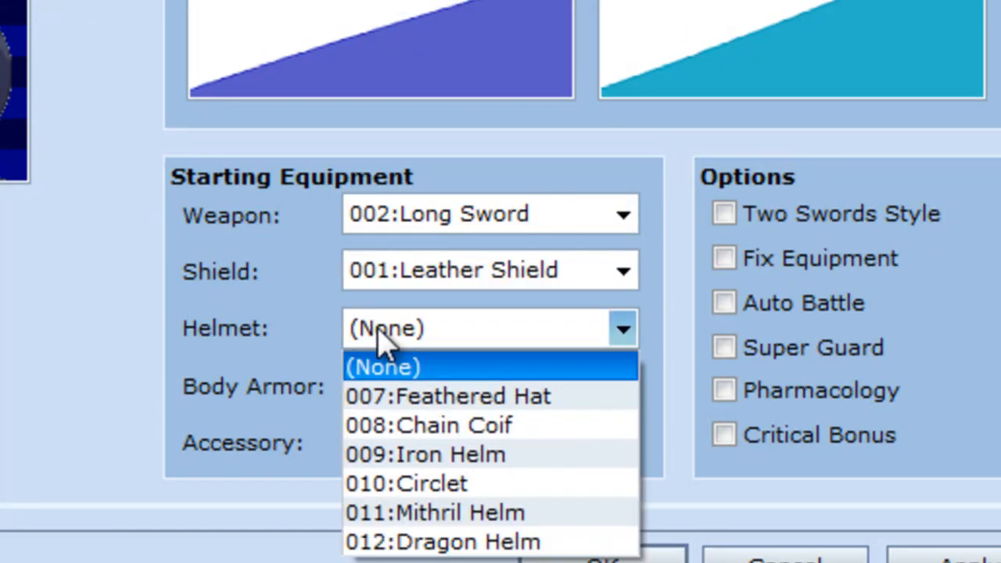
pyautogui.click(325, 344)
pyautogui.click(455, 391)
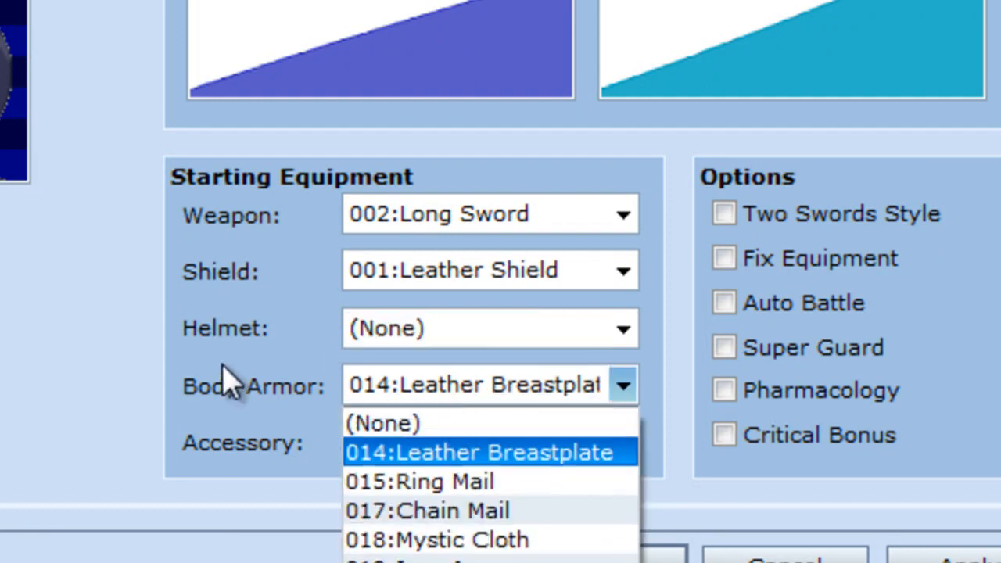
pyautogui.click(232, 384)
pyautogui.click(371, 443)
pyautogui.click(270, 409)
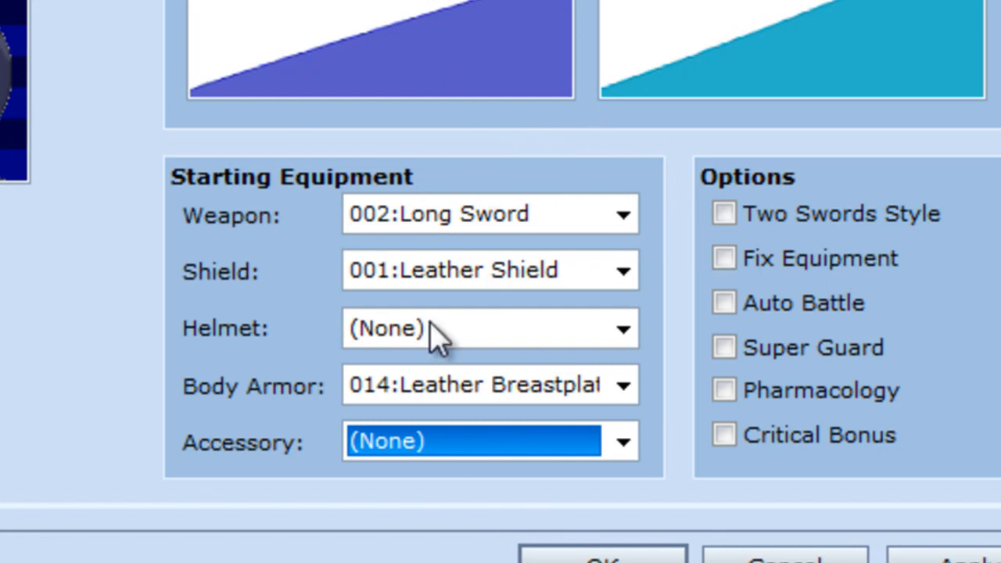
# Try the Two Swords Style option for Edward, look at the Weapon 2 choices, and switch the option off again.
pyautogui.click(724, 213)
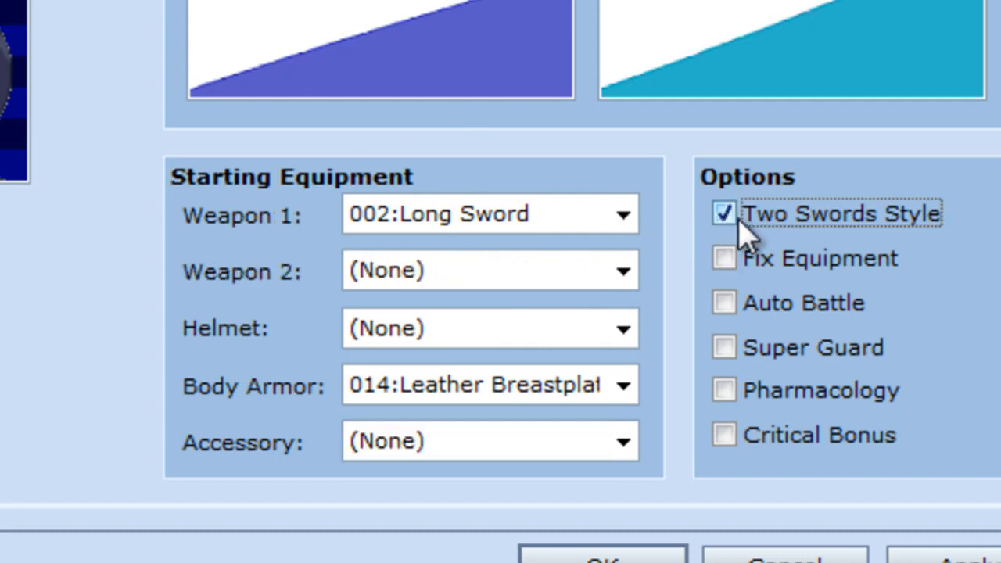
pyautogui.click(559, 266)
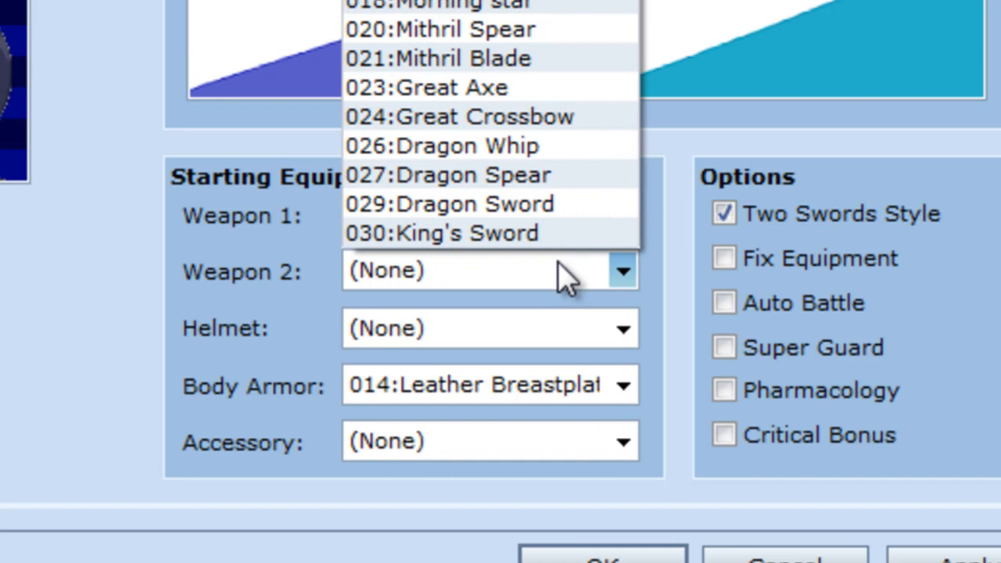
pyautogui.click(566, 275)
pyautogui.click(727, 222)
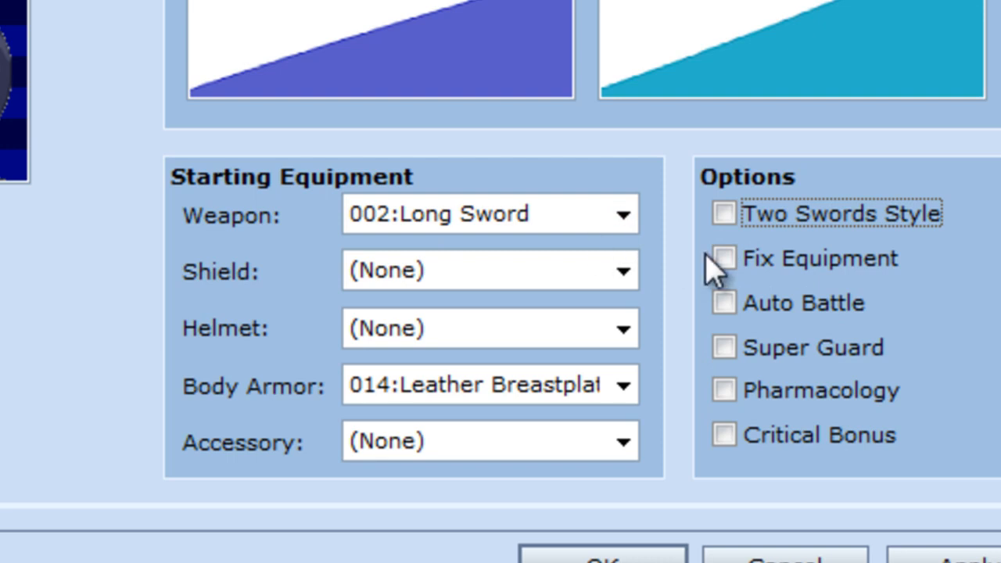
# Try the Fix Equipment and Auto Battle options in turn, switching each one off again.
pyautogui.click(738, 263)
pyautogui.click(737, 265)
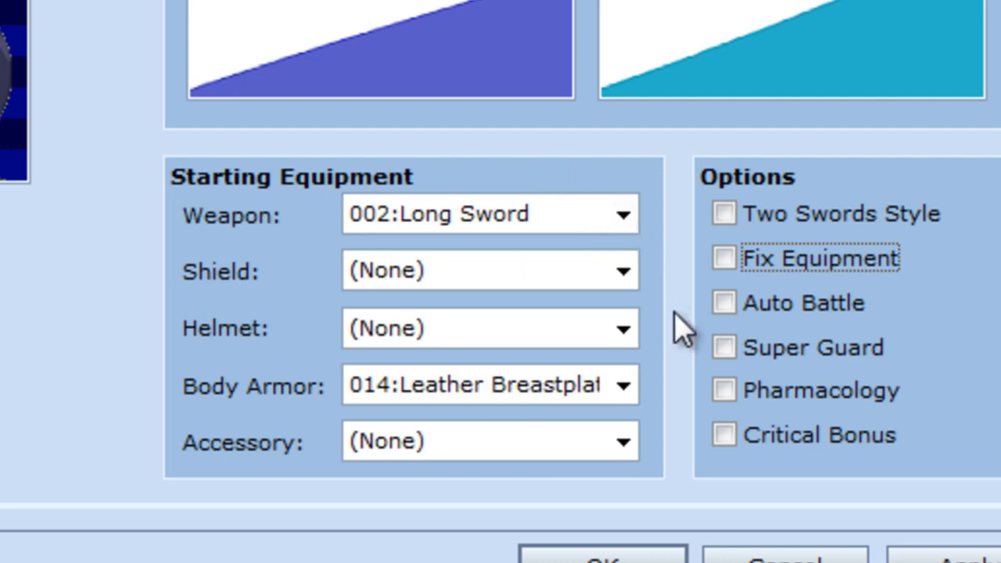
pyautogui.click(720, 305)
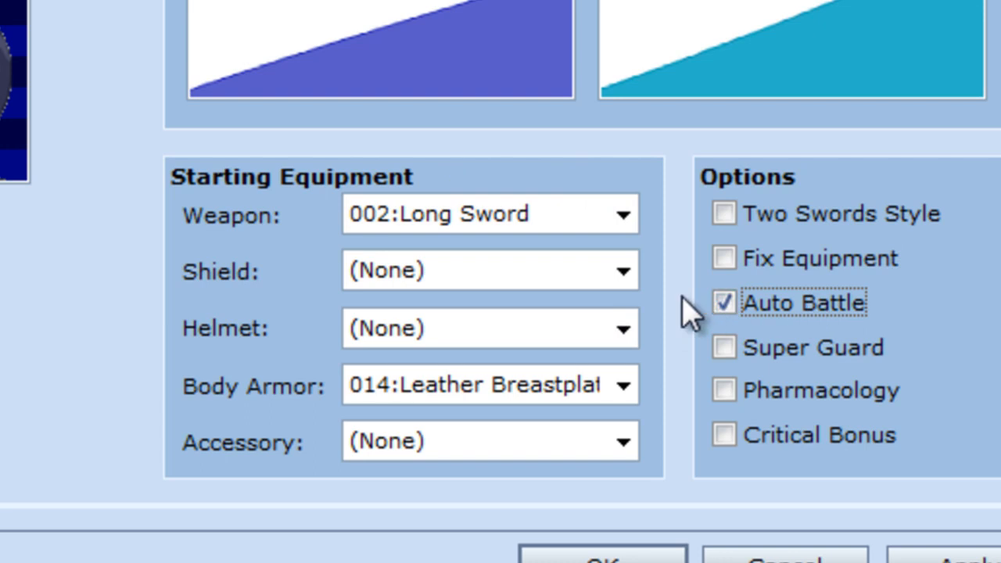
pyautogui.click(722, 306)
# Read the built-in help description of the Critical Bonus option.
pyautogui.rightClick(752, 227)
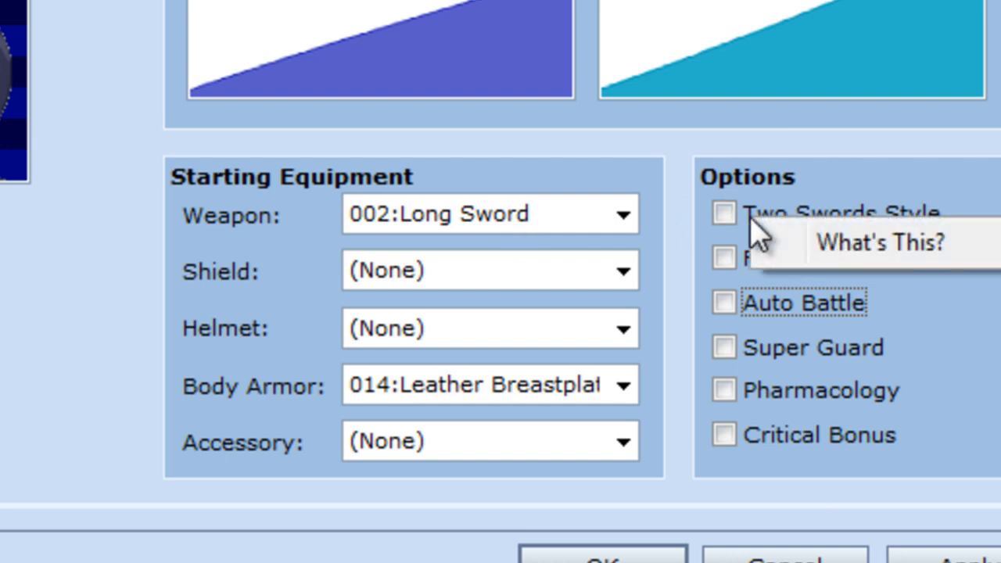
pyautogui.click(687, 235)
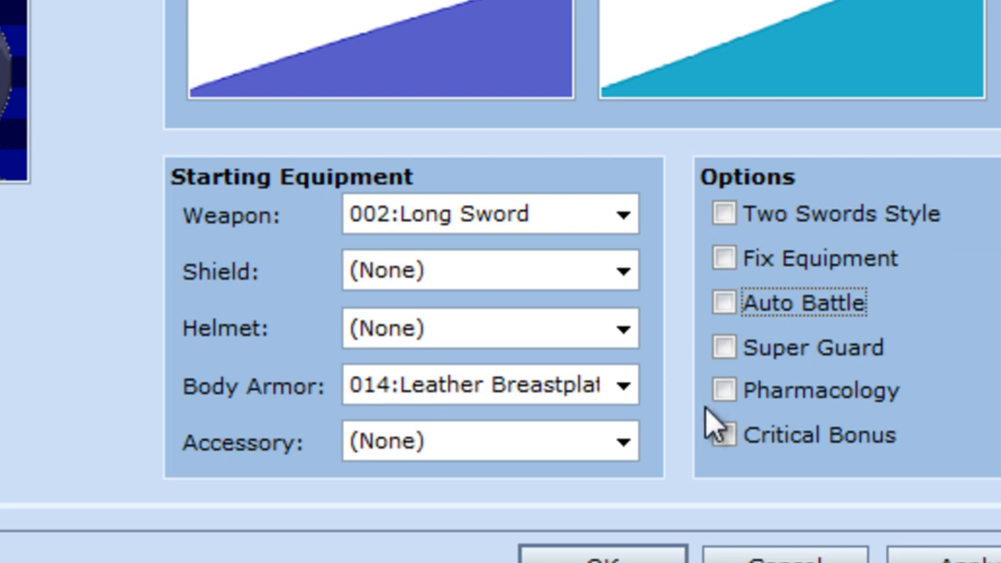
pyautogui.rightClick(726, 436)
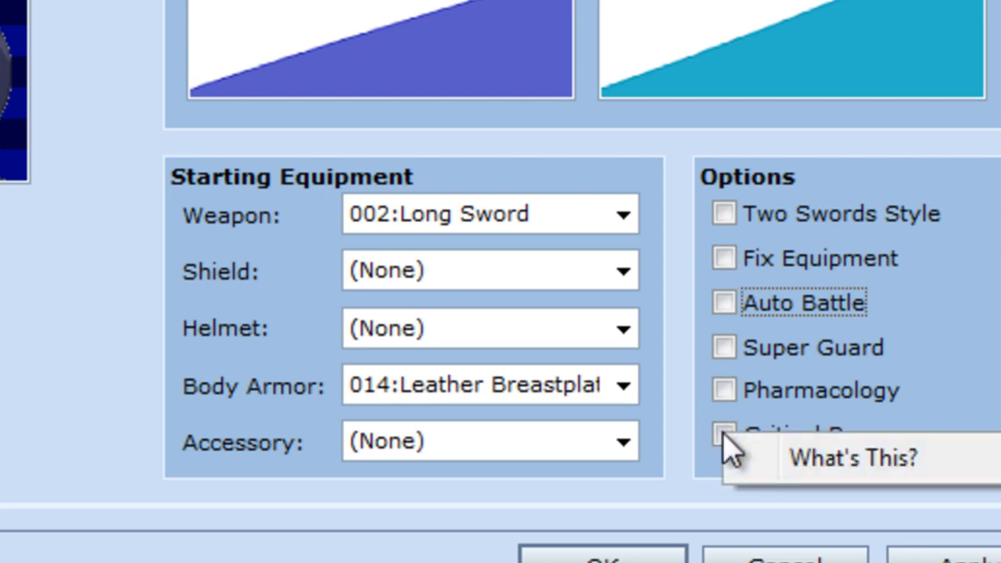
pyautogui.click(805, 460)
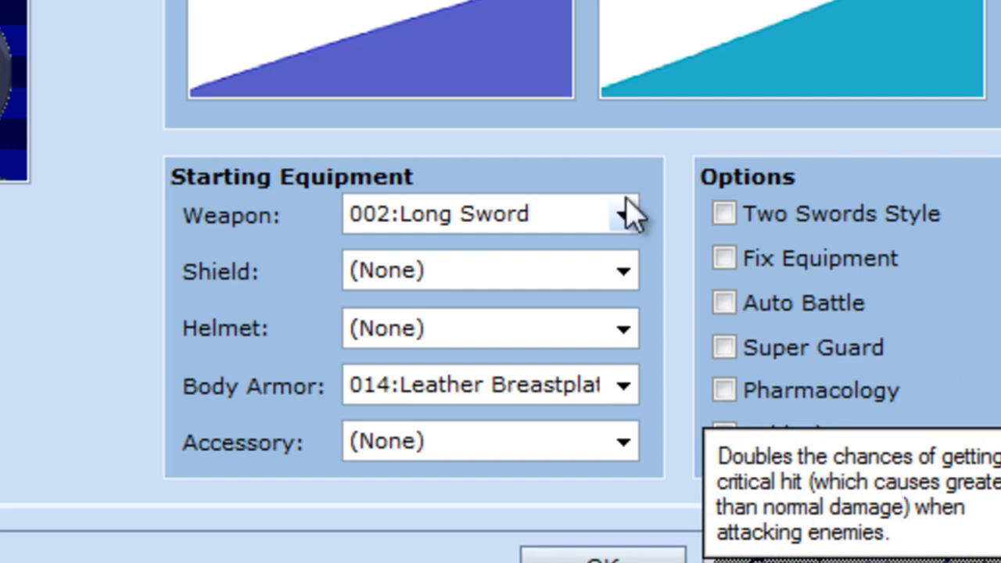
pyautogui.click(681, 187)
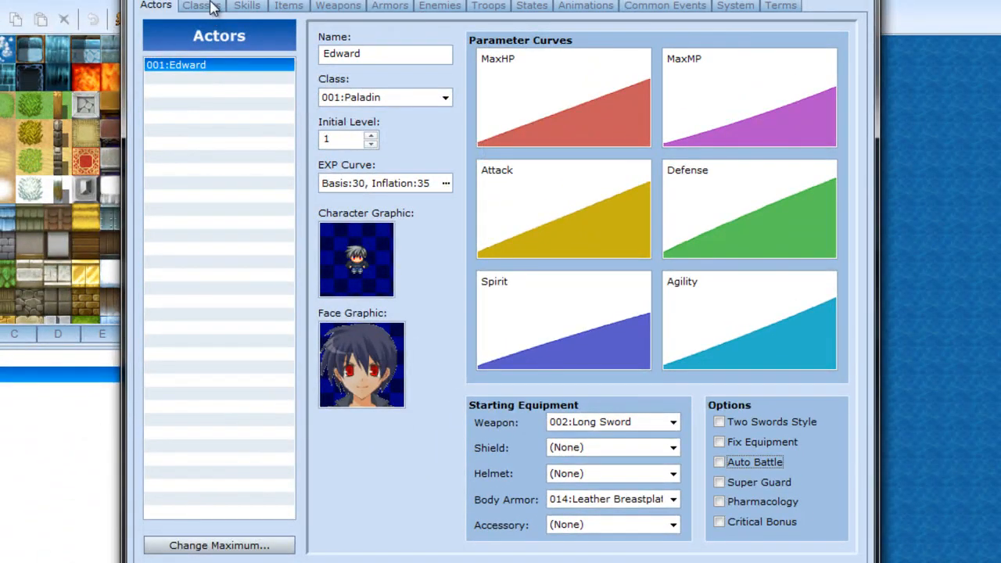
# View the Dark knight and Paladin classes in the database, and check the maximum number of classes without changing it.
pyautogui.click(199, 5)
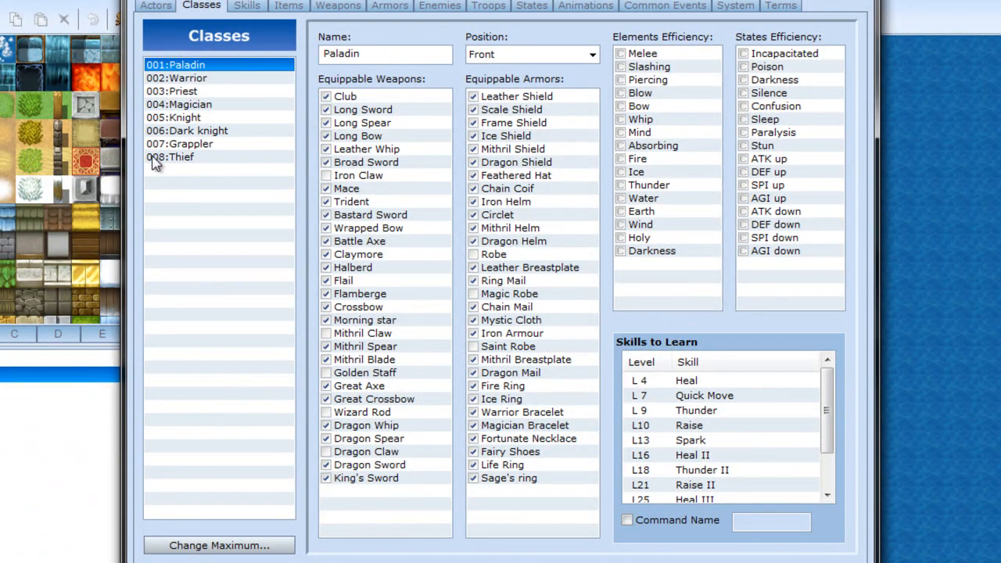
pyautogui.moveTo(198, 85); pyautogui.dragTo(200, 144)
pyautogui.click(202, 132)
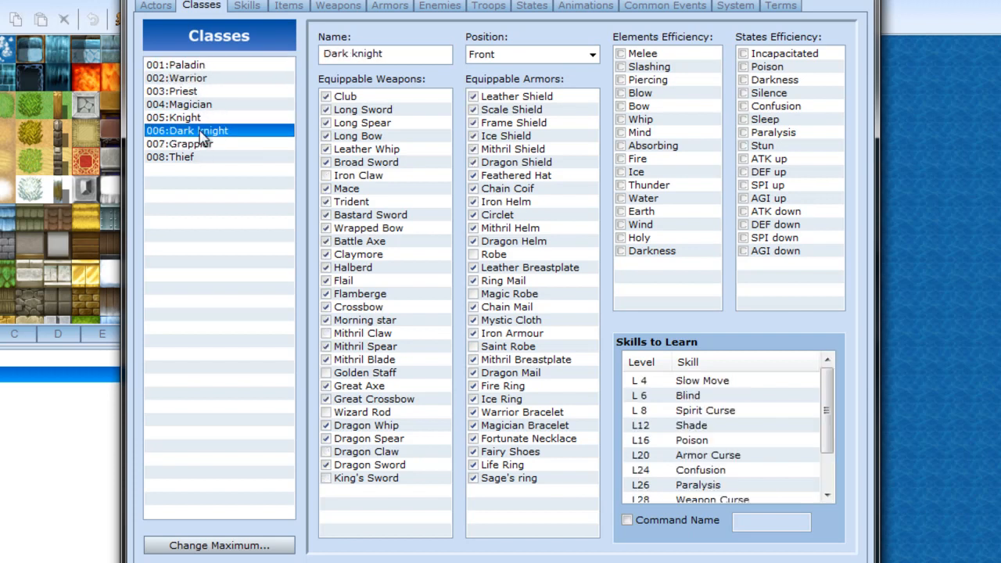
pyautogui.click(209, 67)
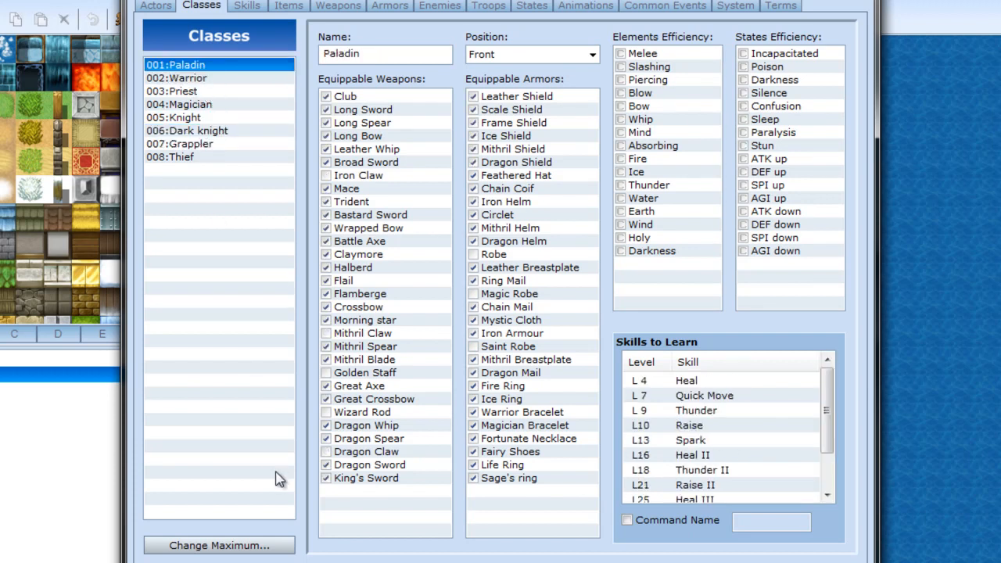
pyautogui.click(264, 545)
pyautogui.moveTo(208, 509); pyautogui.dragTo(306, 205)
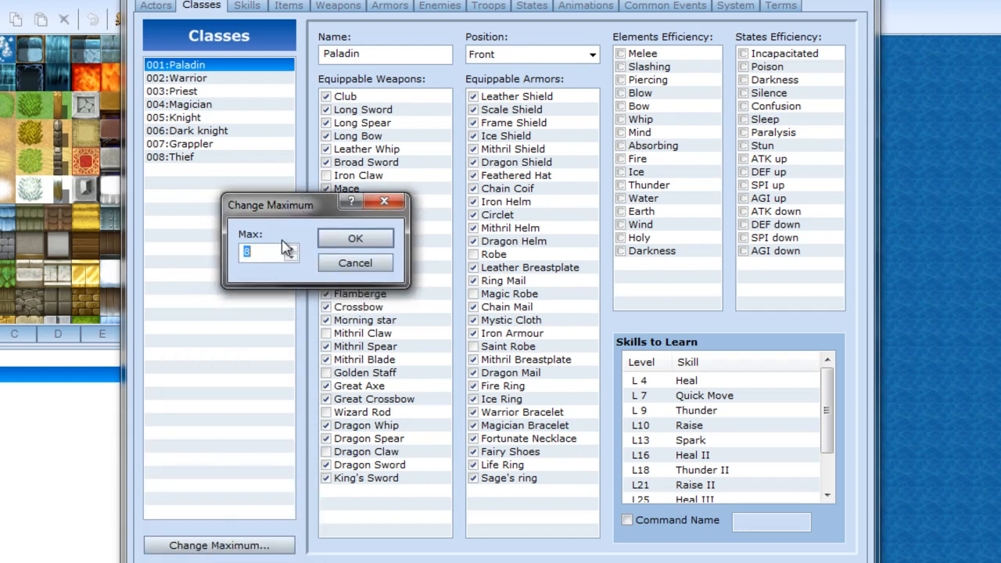
pyautogui.click(382, 262)
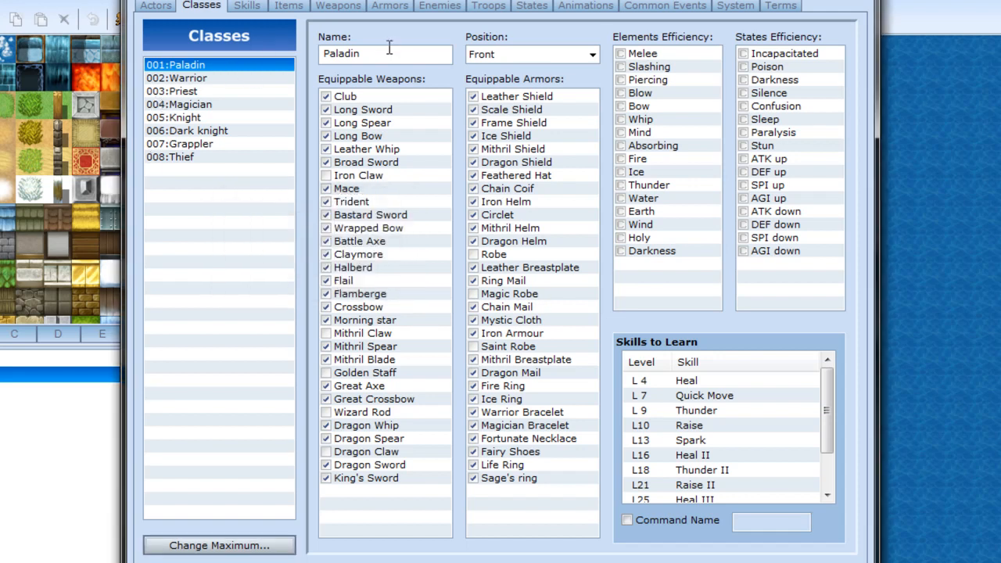
# Examine the Paladin class's name, equippable weapons and Melee element efficiency.
pyautogui.moveTo(389, 53); pyautogui.dragTo(307, 48)
pyautogui.moveTo(402, 56); pyautogui.dragTo(317, 49)
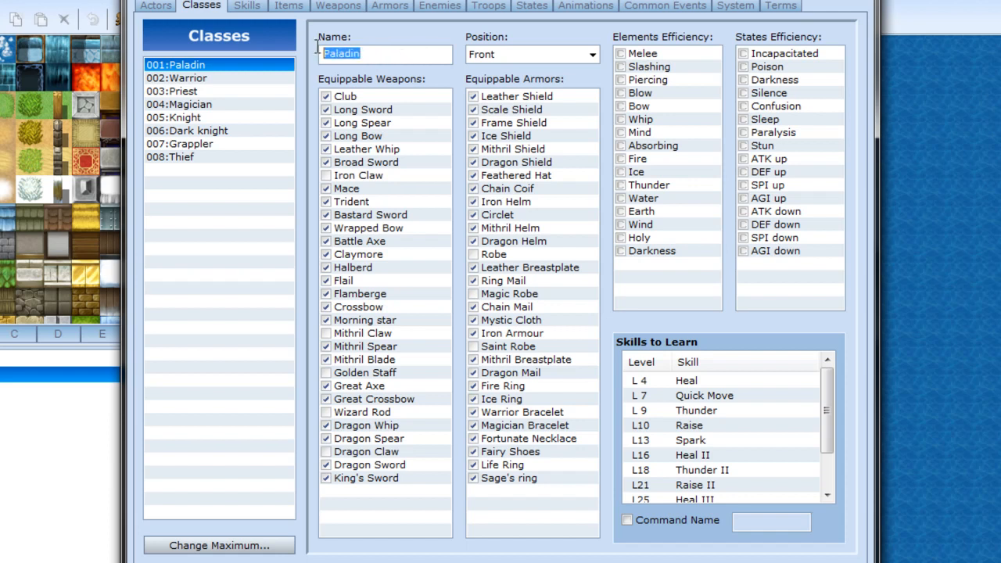
pyautogui.click(396, 53)
pyautogui.click(327, 170)
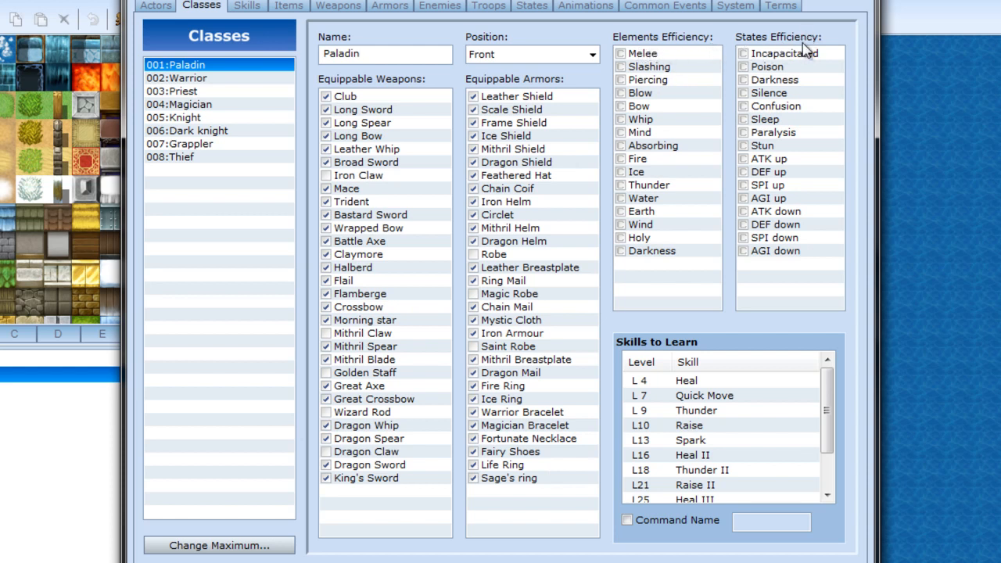
pyautogui.click(624, 56)
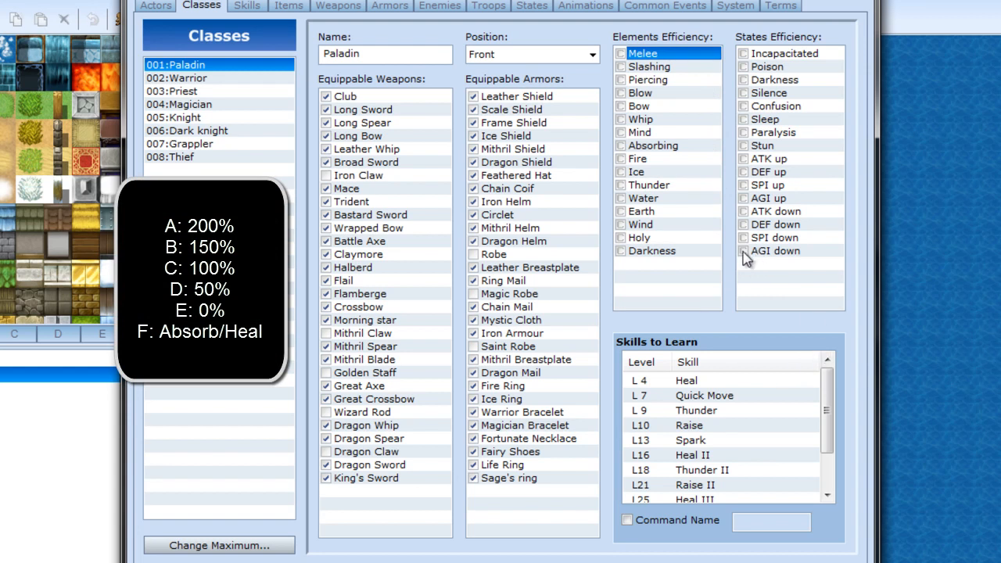
# Look through the Paladin's list of skills to learn and the levels at which they are learned.
pyautogui.moveTo(827, 385)
pyautogui.mouseDown()
pyautogui.moveTo(825, 433)
pyautogui.moveTo(822, 371)
pyautogui.mouseUp()
pyautogui.click(718, 380)
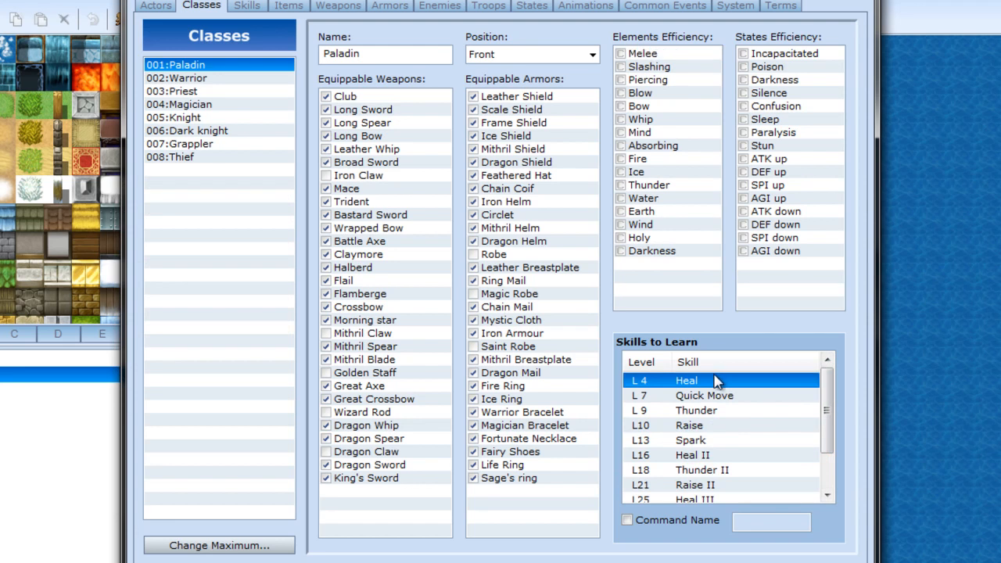
pyautogui.click(699, 402)
pyautogui.click(708, 415)
pyautogui.click(712, 438)
pyautogui.moveTo(826, 433); pyautogui.dragTo(827, 473)
pyautogui.click(688, 470)
pyautogui.scroll(3, 739, 400)
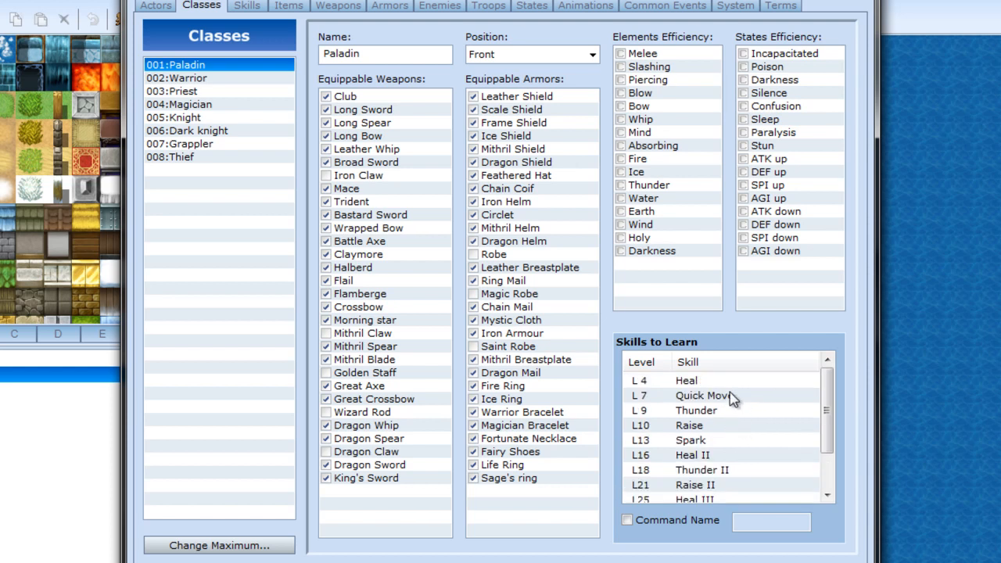
pyautogui.click(747, 381)
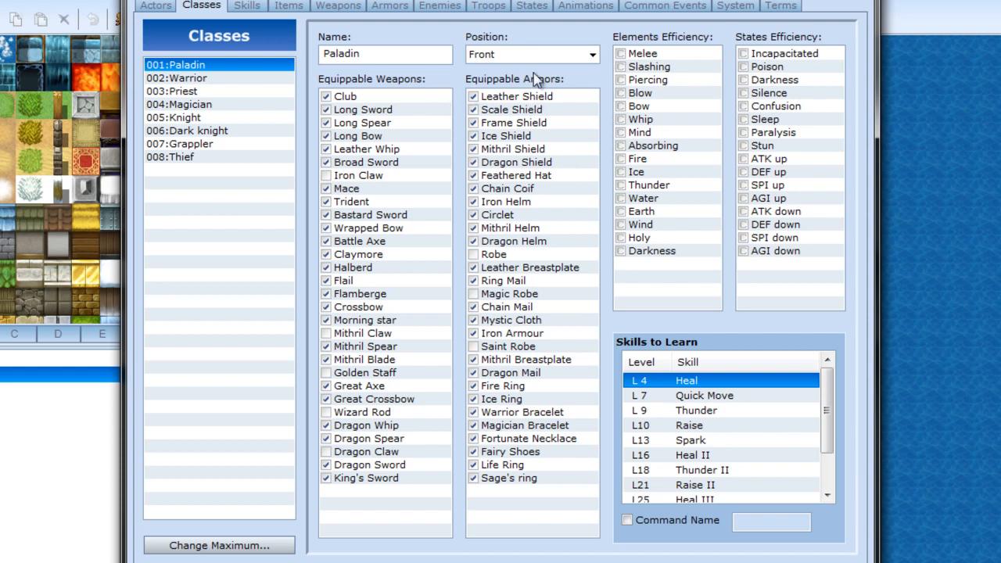
# View the battle position choices for the Paladin, keep Front, and compare the positions of the Warrior and Priest.
pyautogui.click(590, 56)
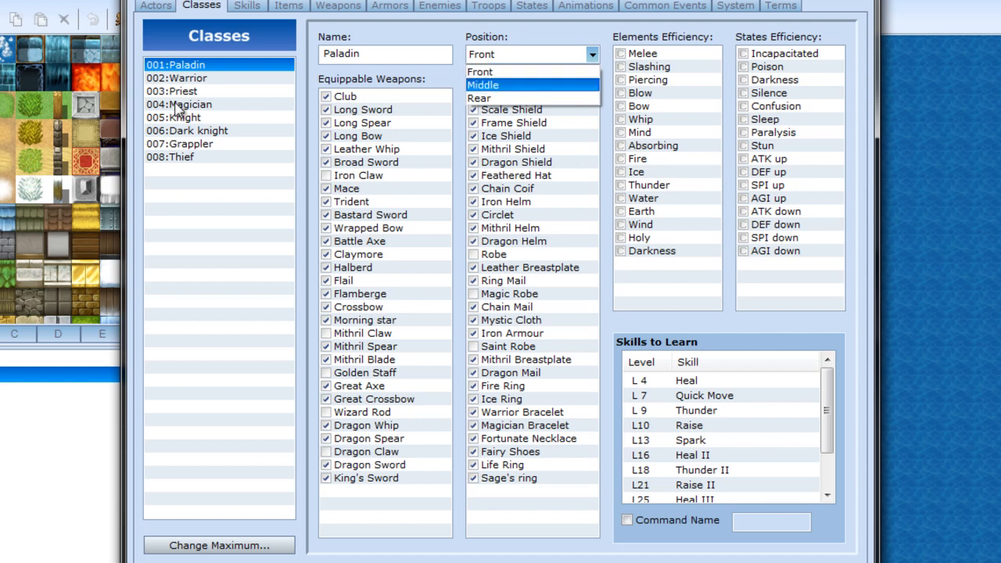
pyautogui.click(504, 51)
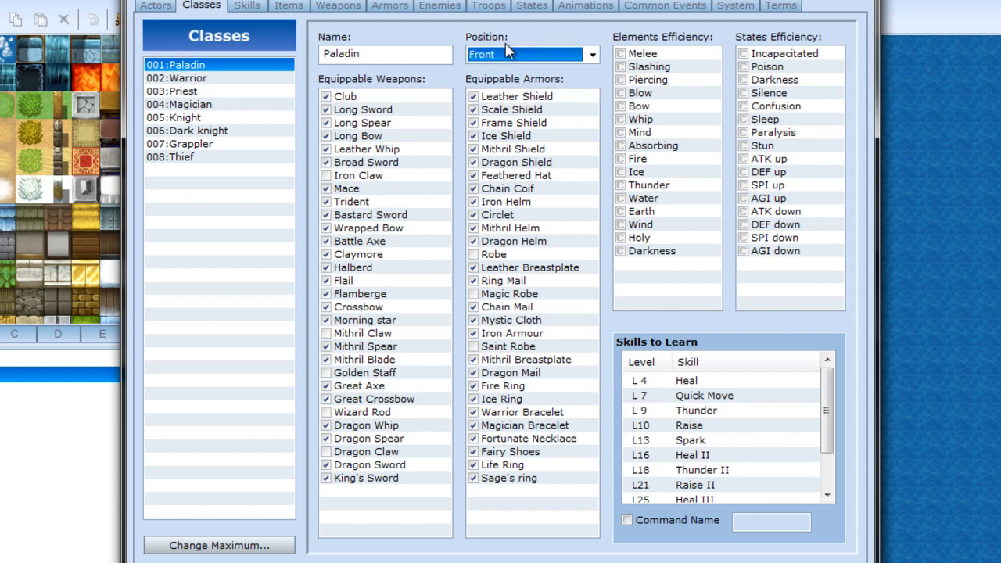
pyautogui.click(225, 78)
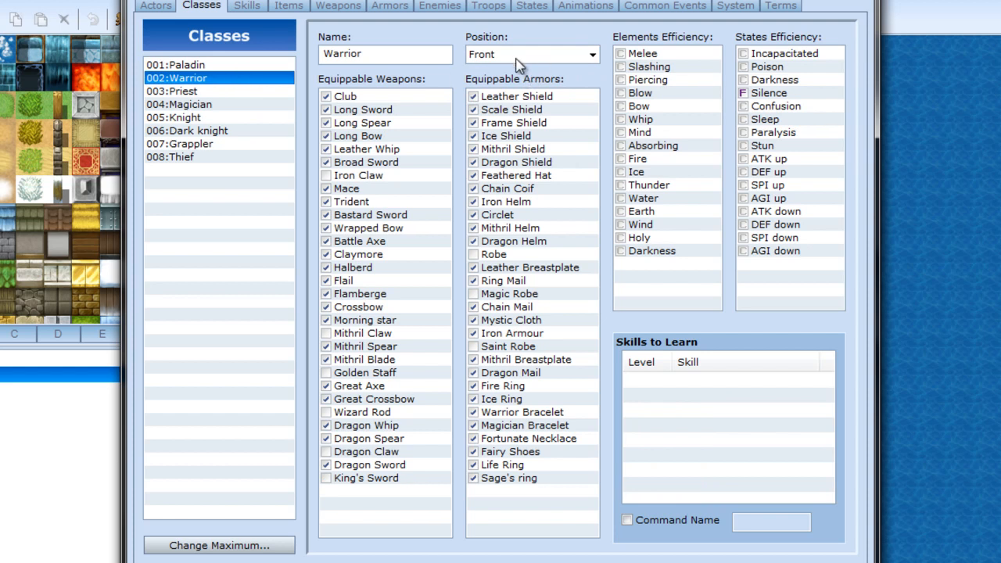
pyautogui.click(243, 96)
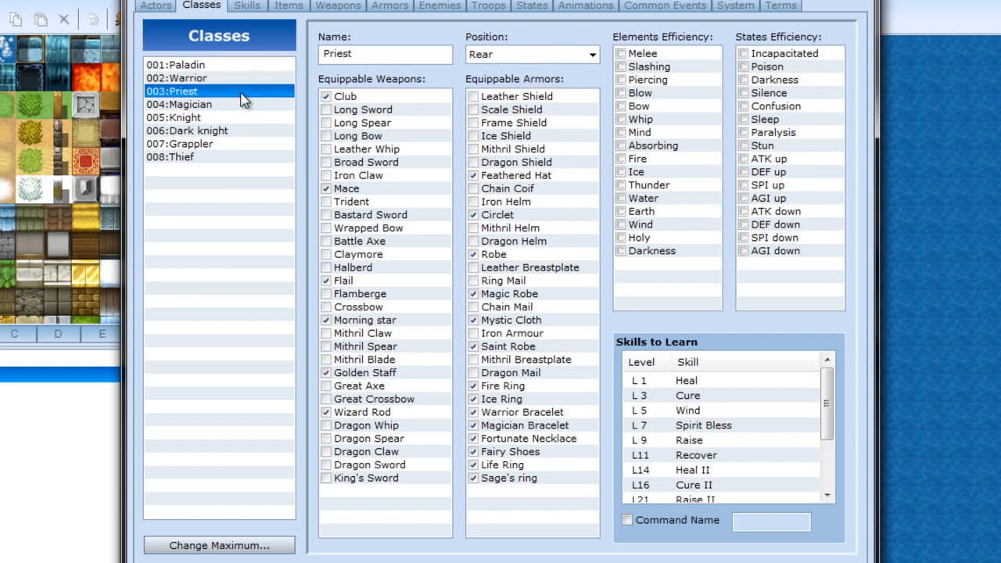
# Compare the battle positions of the Magician, Knight, Dark knight, Grappler and Thief classes, and briefly revisit the actor settings.
pyautogui.click(211, 106)
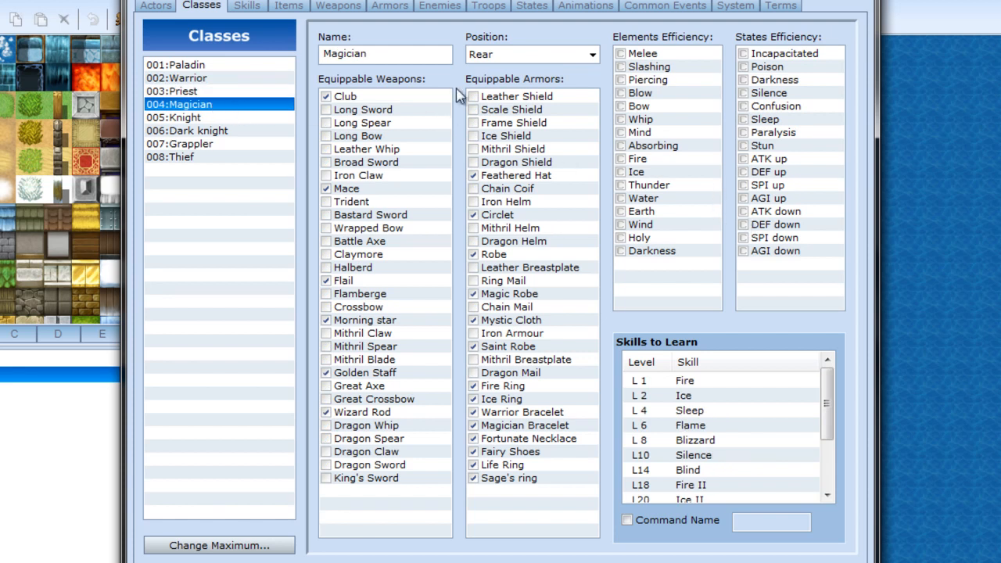
pyautogui.click(228, 117)
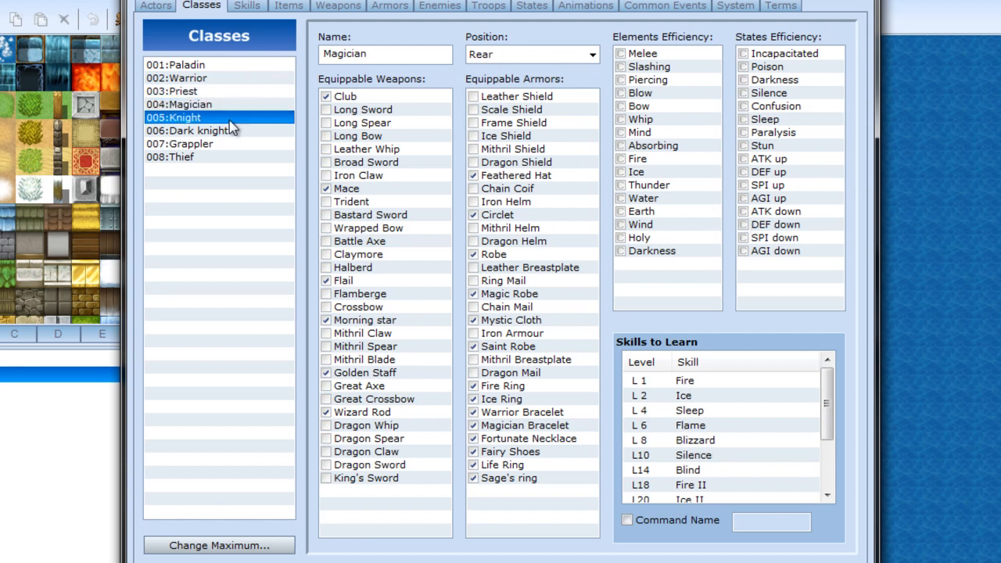
pyautogui.click(231, 131)
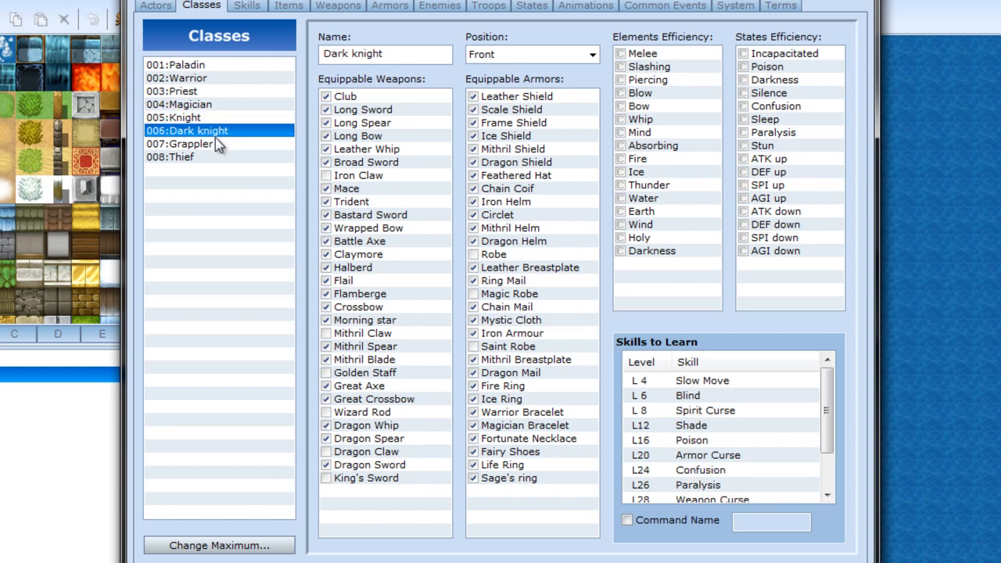
pyautogui.click(220, 144)
pyautogui.click(209, 158)
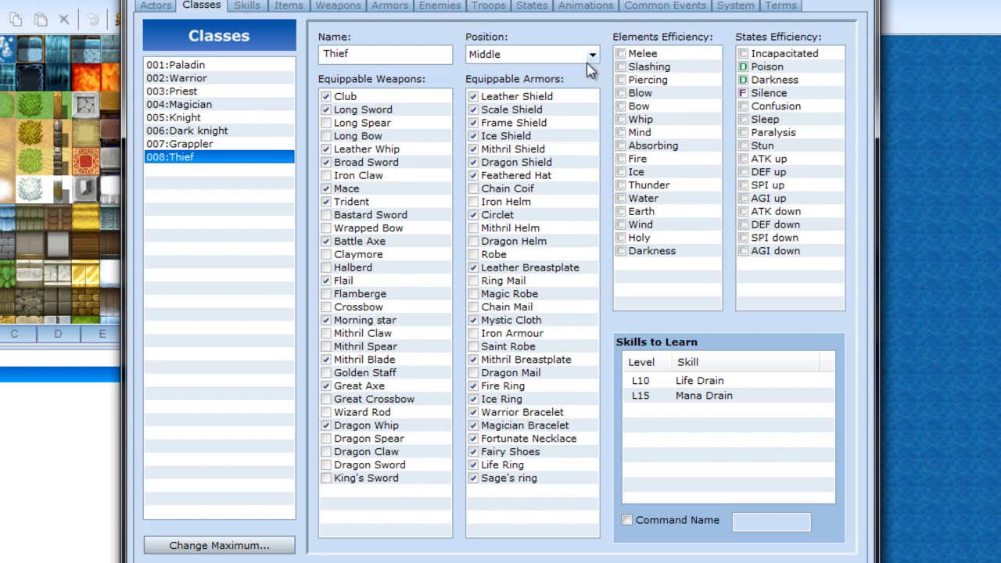
pyautogui.click(160, 8)
pyautogui.click(192, 9)
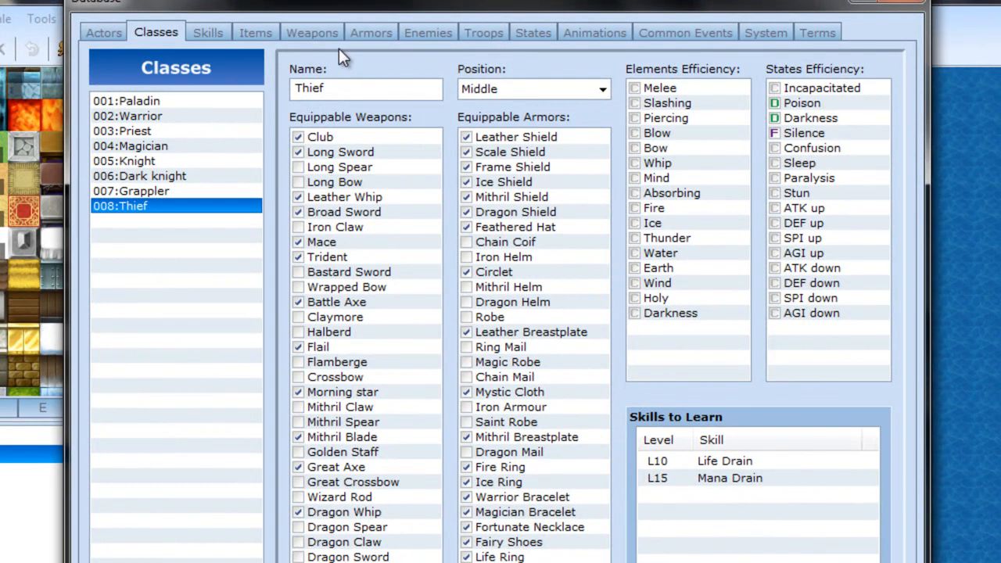
# Check the options for an empty initial party slot in the system settings without adding a member, and return to Edward's actor settings.
pyautogui.click(764, 35)
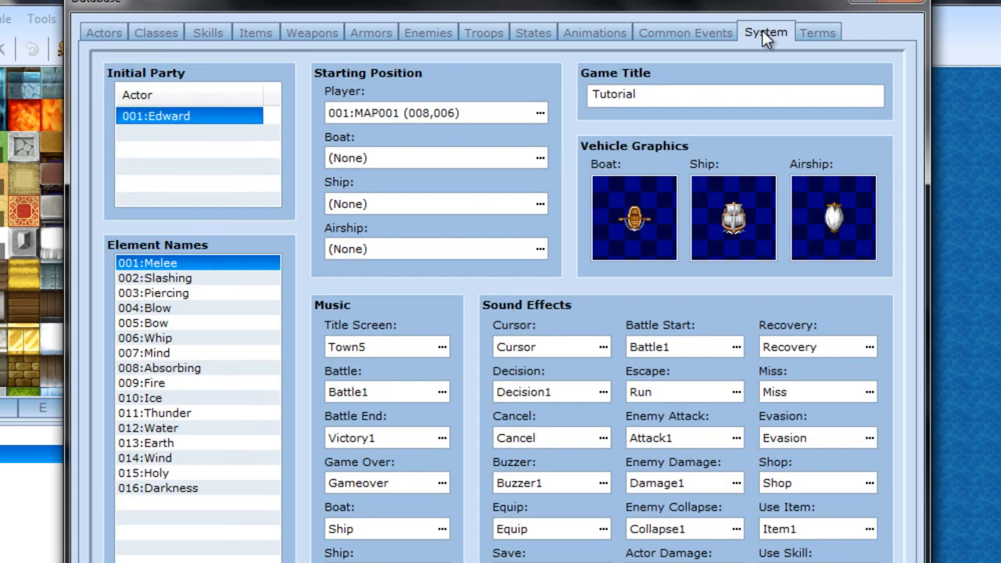
pyautogui.rightClick(156, 132)
pyautogui.click(370, 123)
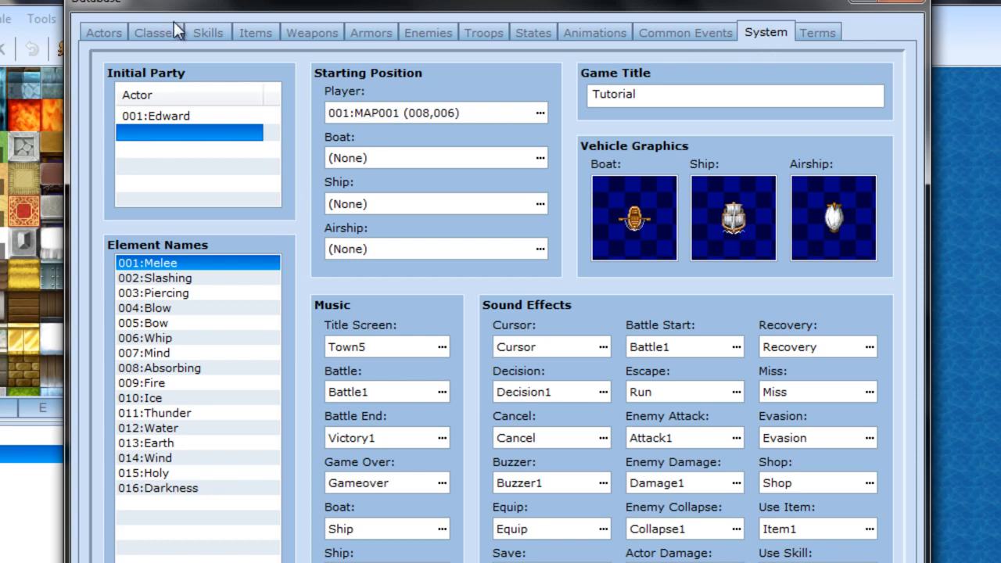
pyautogui.click(111, 32)
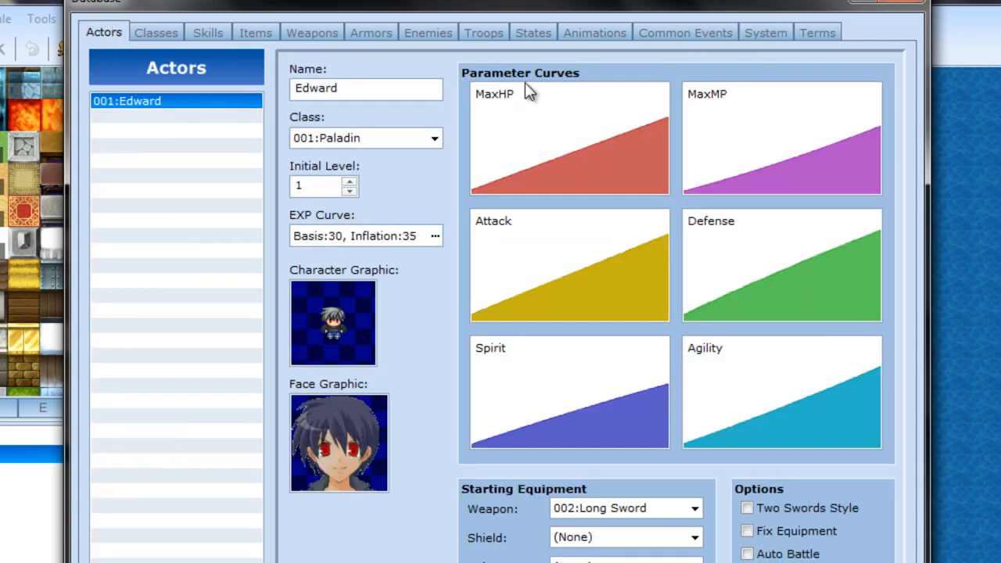